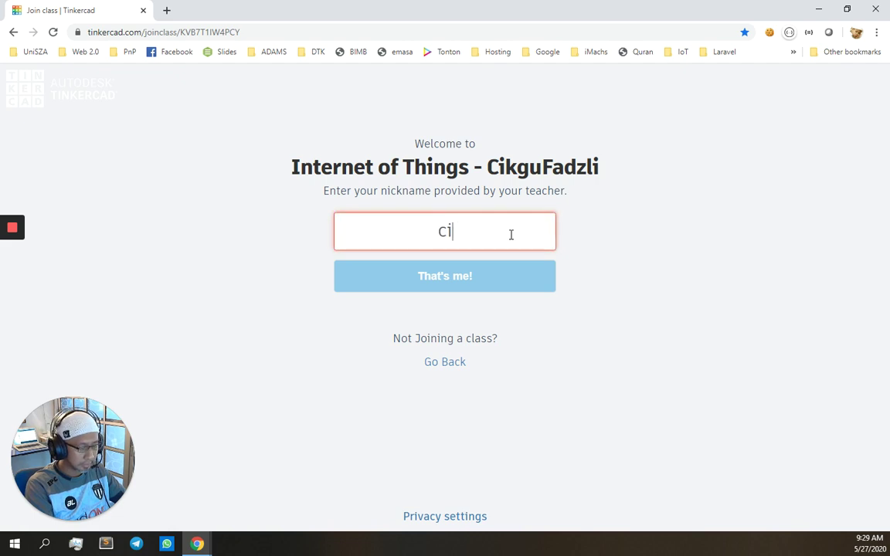
Join the class with the student's assigned nickname and create a new circuit
text(1234)
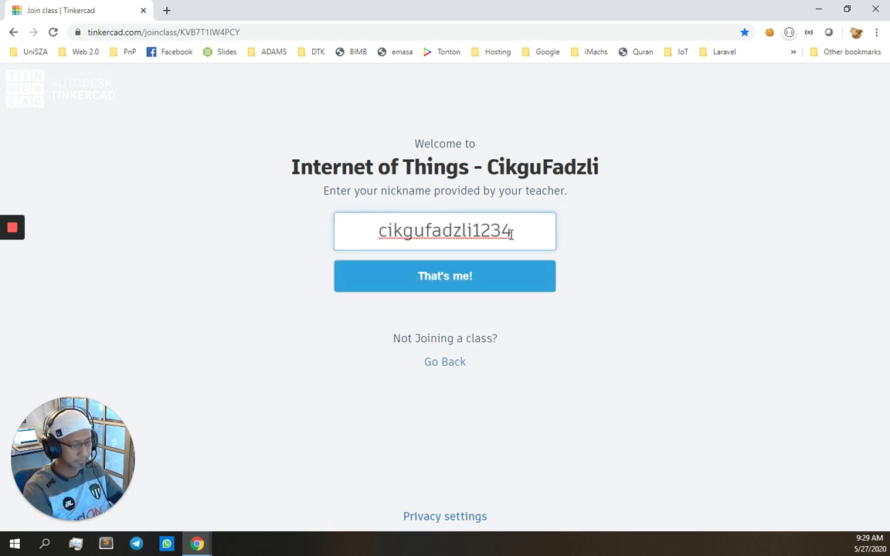
key(Return)
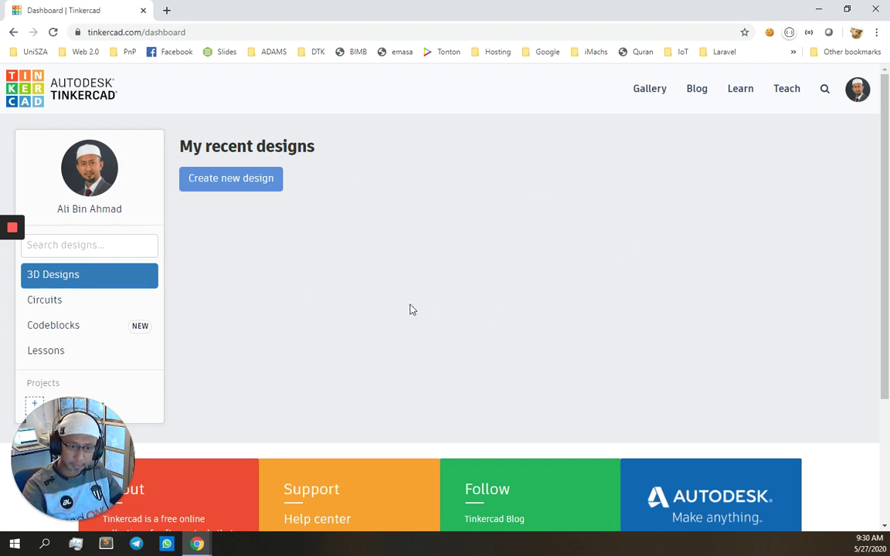
click(62, 307)
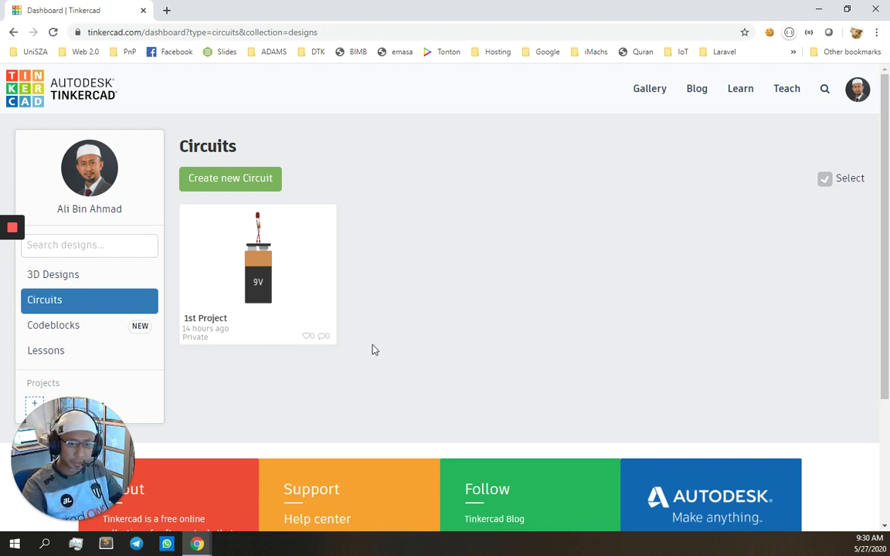
click(240, 180)
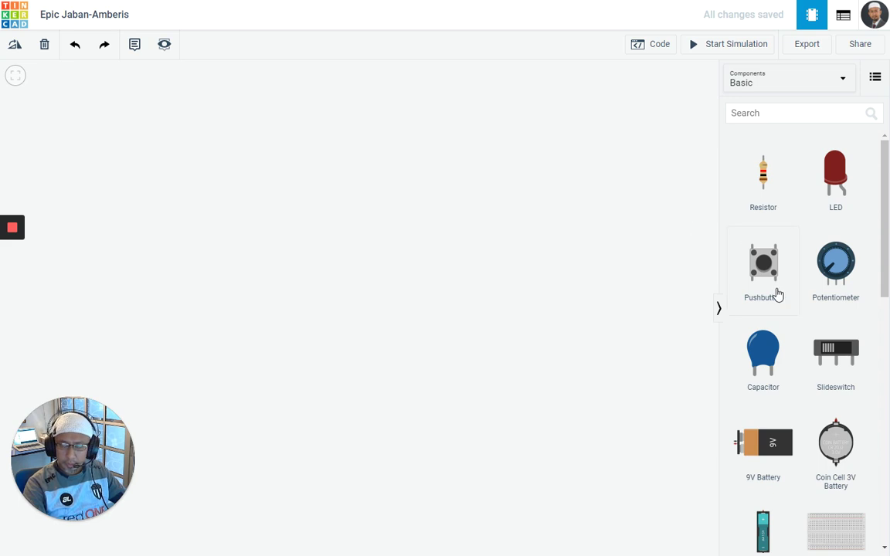
Search the components for "uno" and place an Arduino Uno R3 in the middle of the workspace
scroll(789, 243, down, 3)
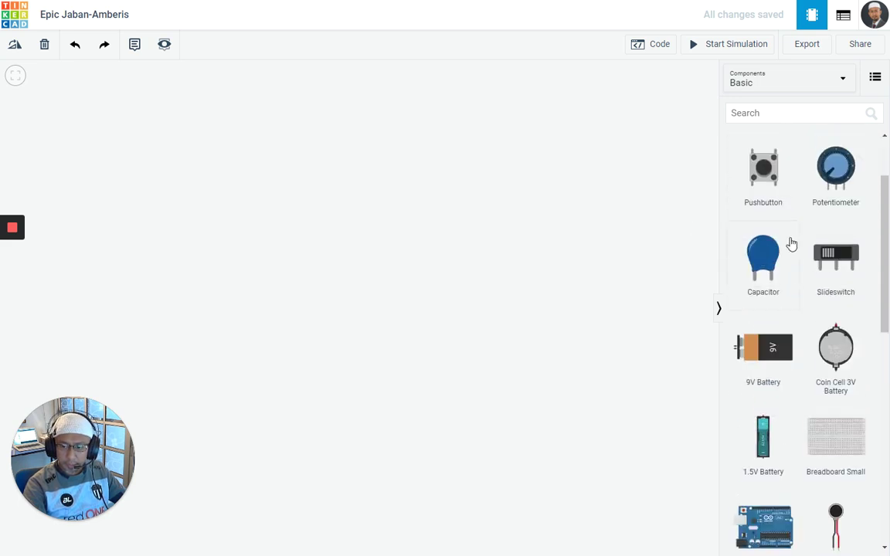
scroll(791, 245, down, 1)
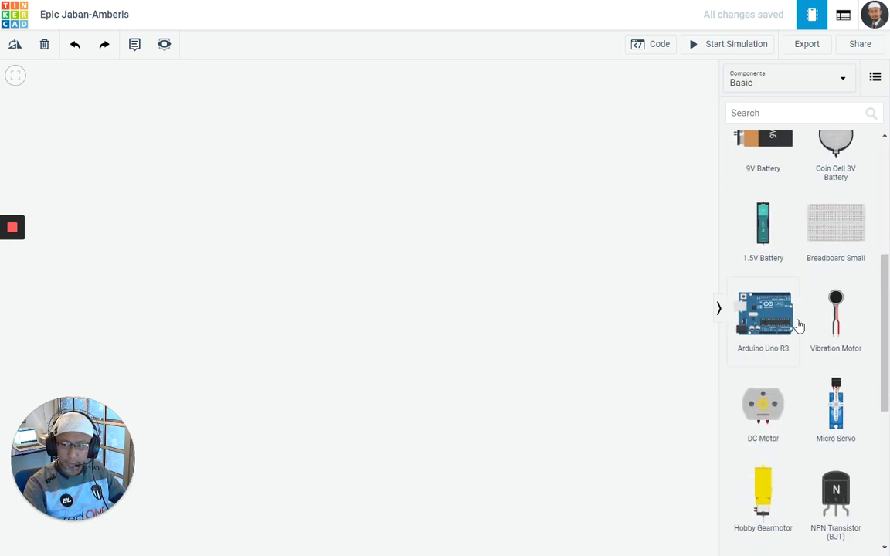
click(787, 112)
text(uno)
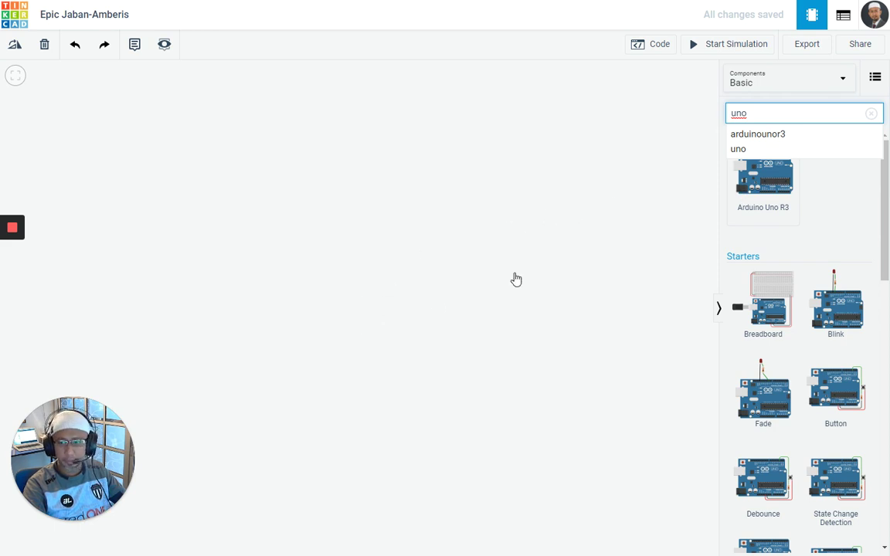
drag(763, 182, 453, 356)
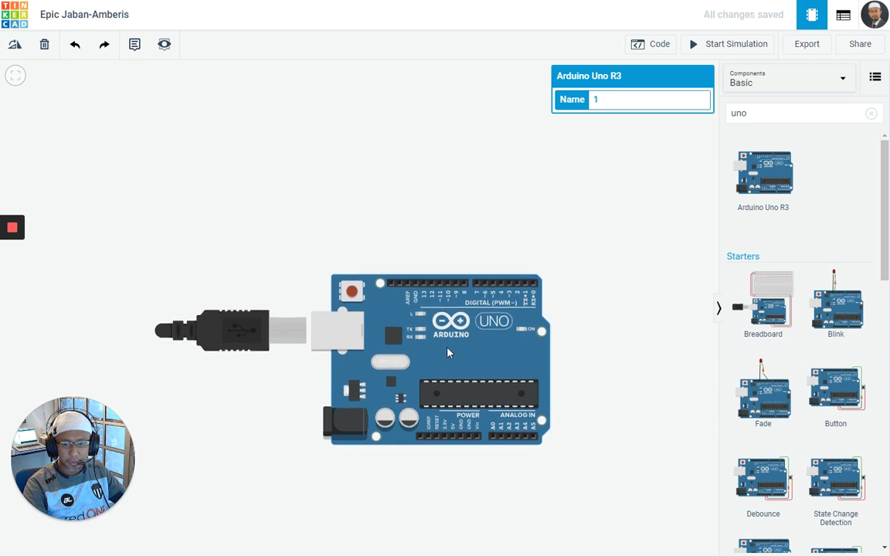
click(588, 312)
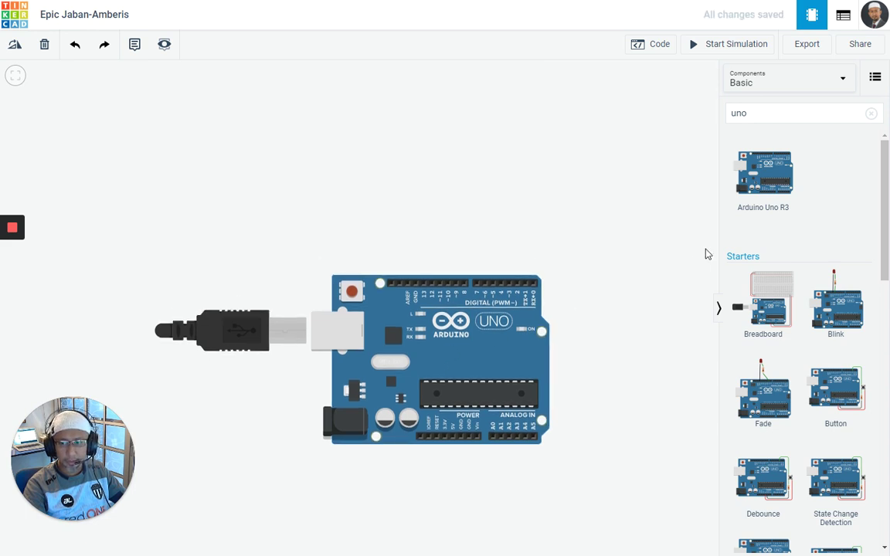
Search the components for "bread" and place a Breadboard Small just above the Arduino, leaving a gap between them
double_click(780, 118)
text(bread)
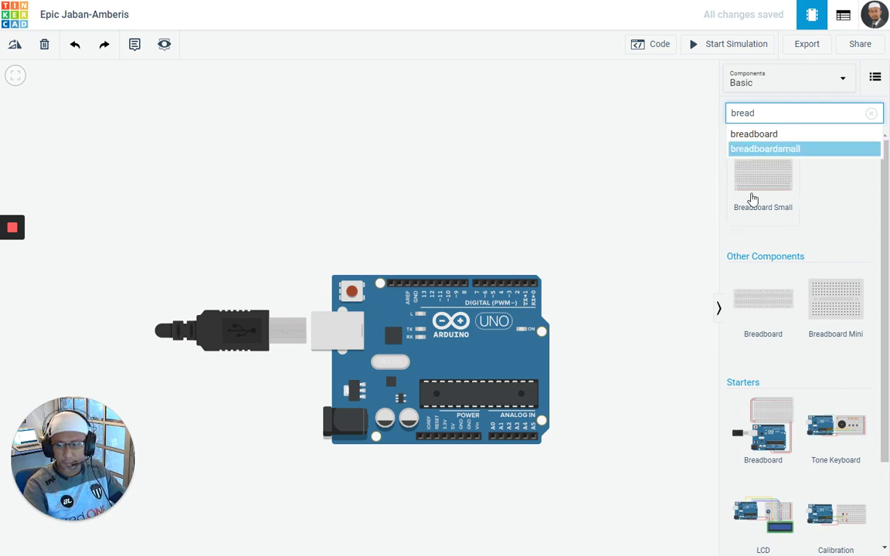
click(426, 193)
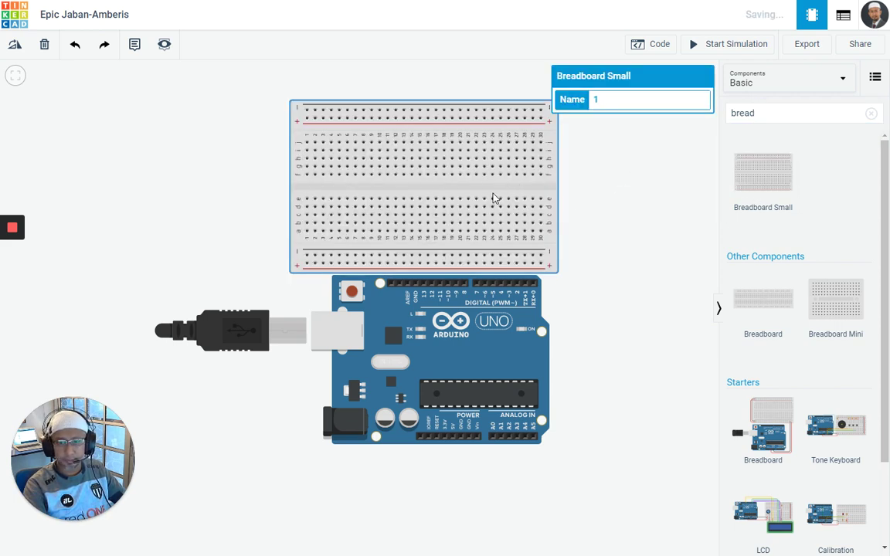
drag(495, 199, 499, 173)
scroll(576, 279, up, 1)
scroll(577, 280, down, 3)
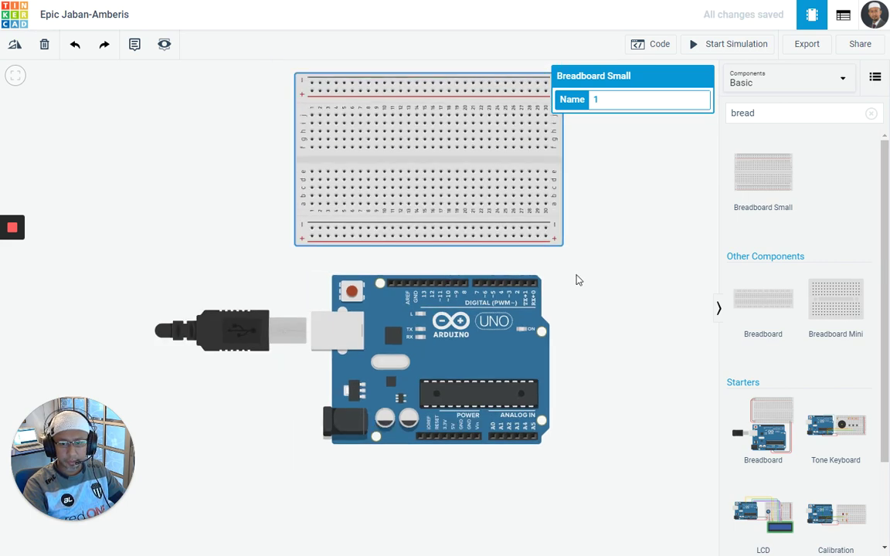
drag(594, 284, 565, 314)
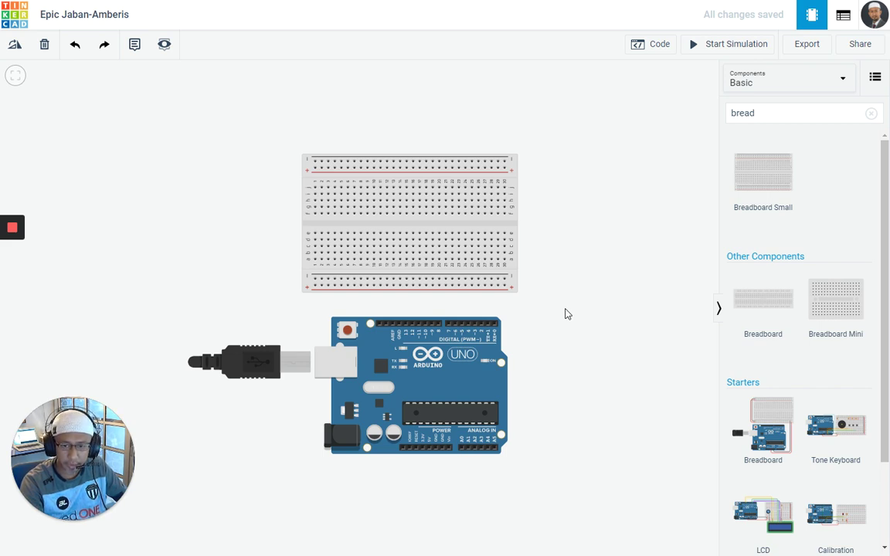
Search the components for "LED" and place a red LED above the breadboard
click(738, 114)
double_click(738, 113)
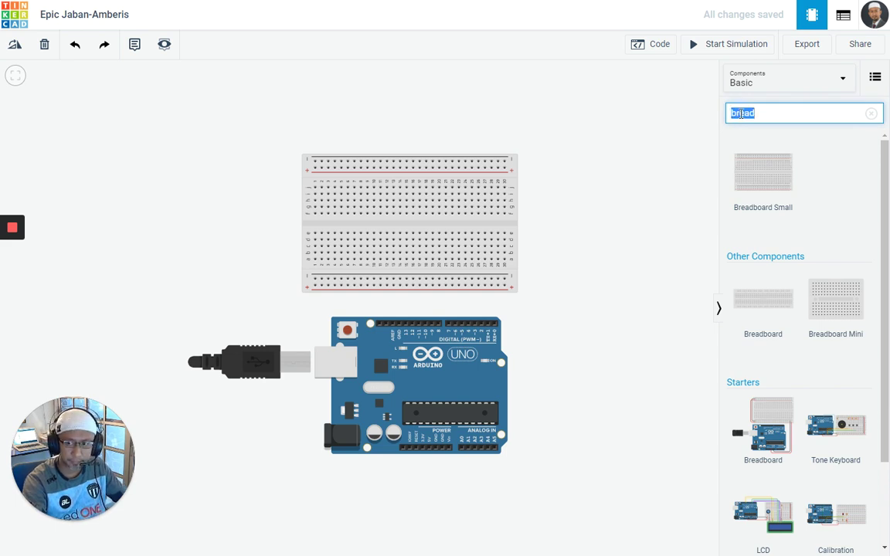
text(LED)
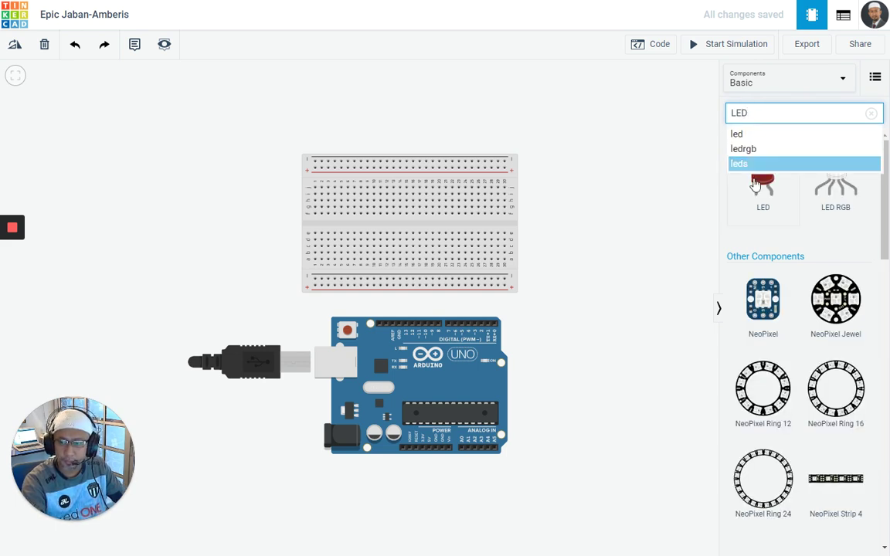
drag(761, 188, 368, 139)
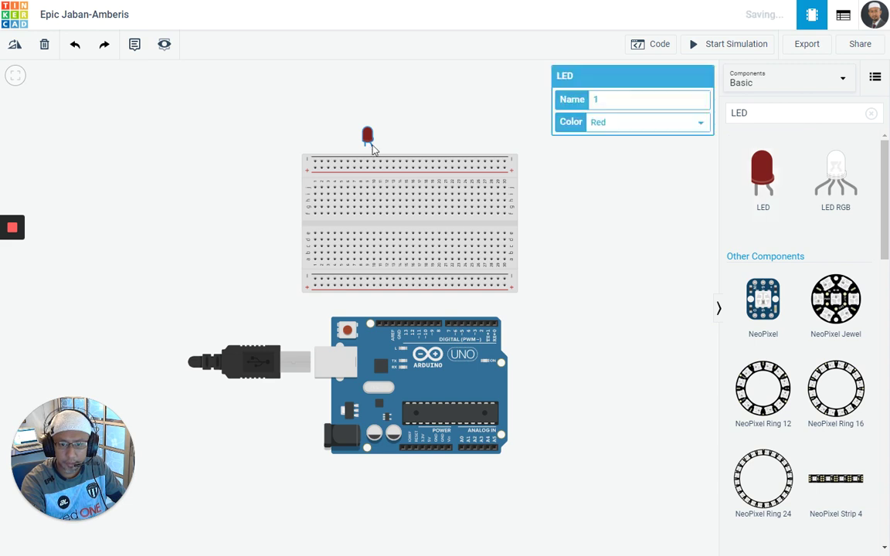
Place a second LED to the right of the red one and set its color to Yellow
click(738, 163)
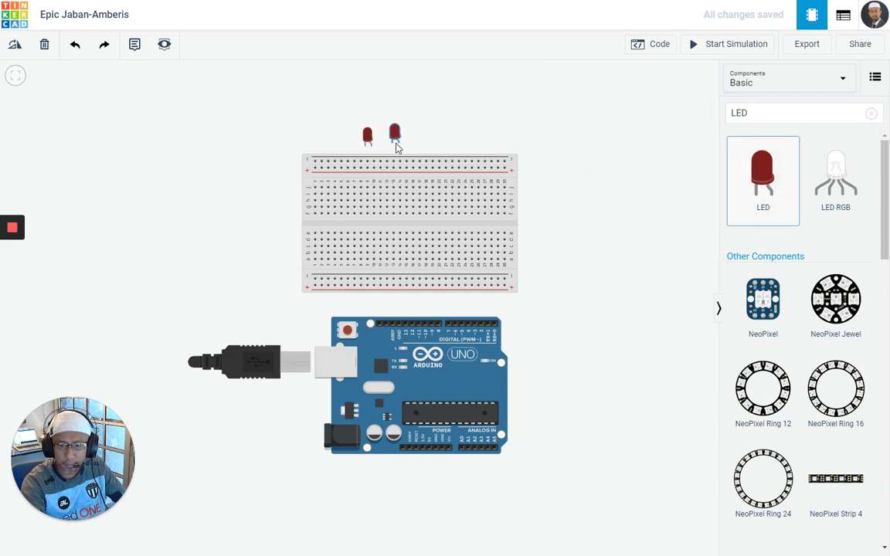
click(397, 149)
click(645, 123)
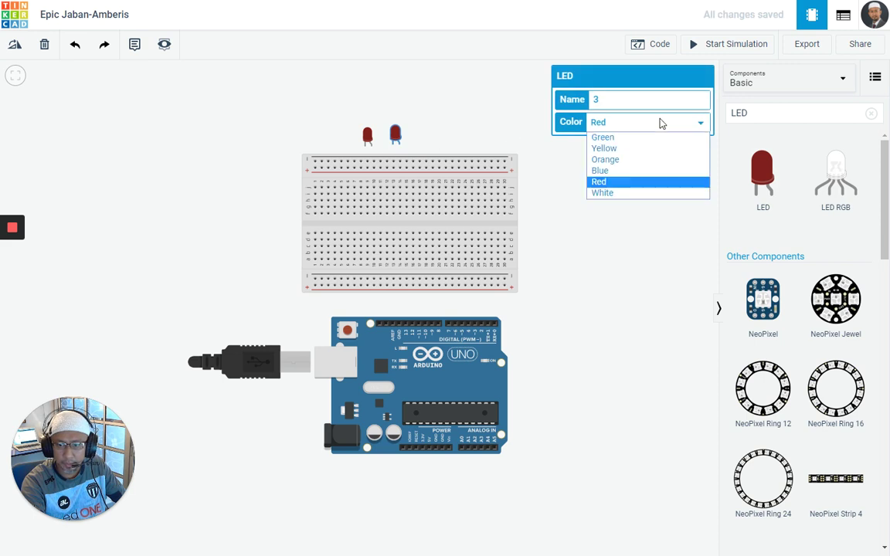
click(647, 160)
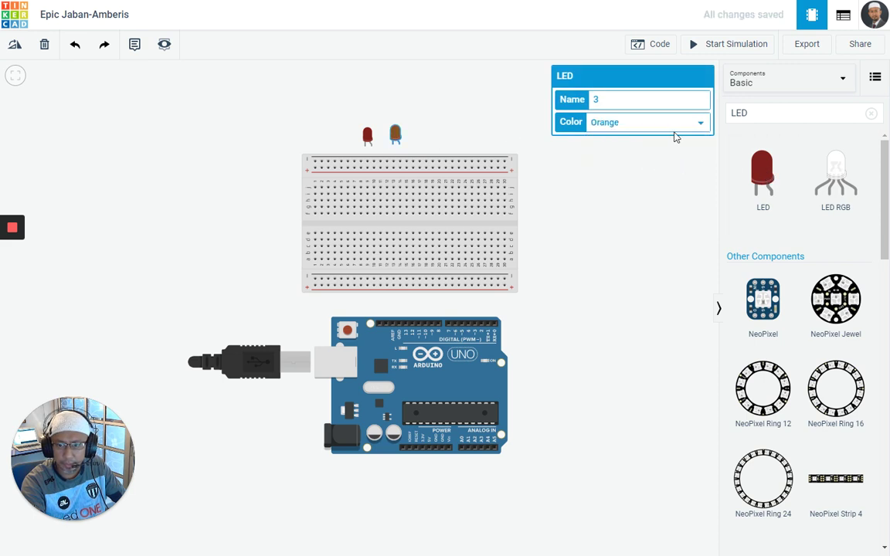
click(648, 127)
click(615, 148)
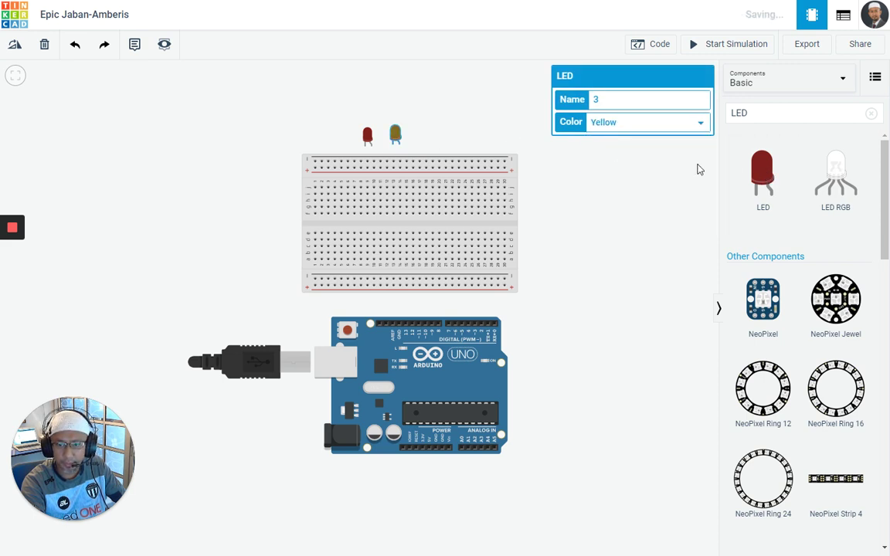
Place a third LED beside the yellow one, set its color to Green, and even out the spacing of the LEDs
drag(742, 177, 423, 148)
click(649, 124)
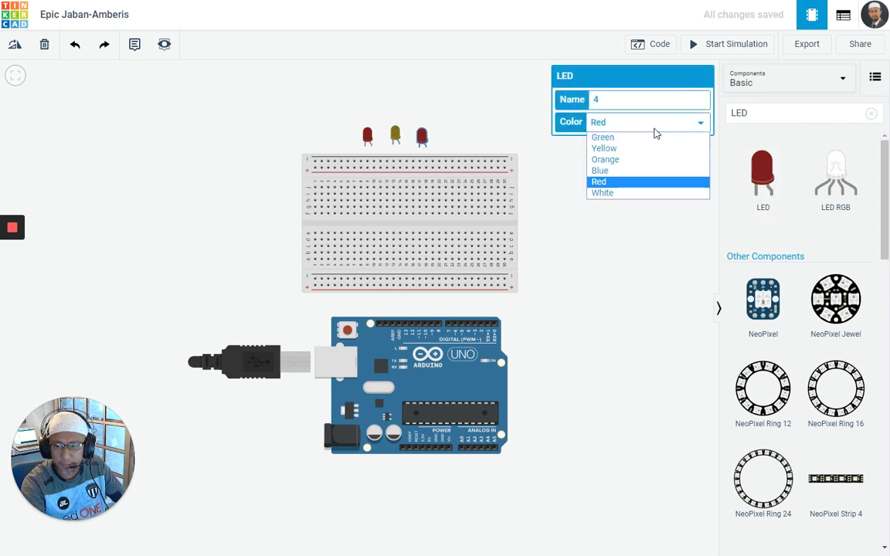
click(610, 137)
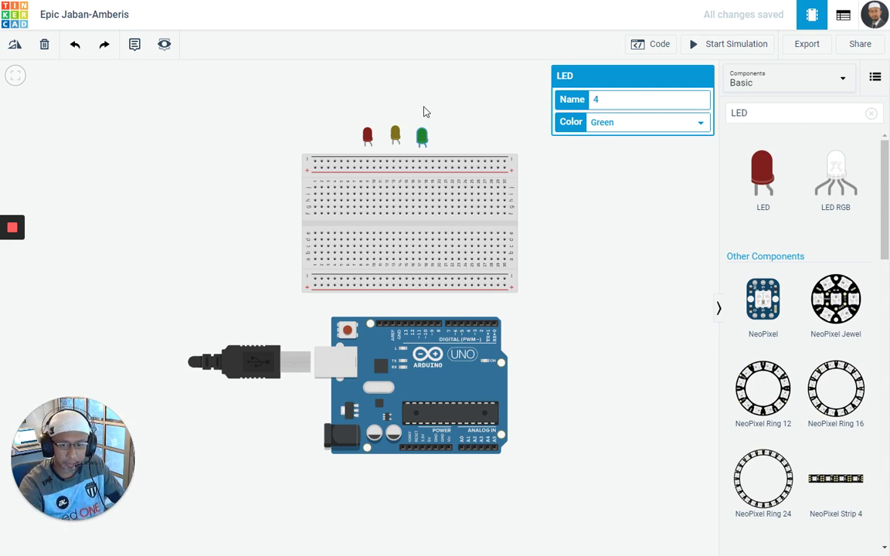
click(394, 138)
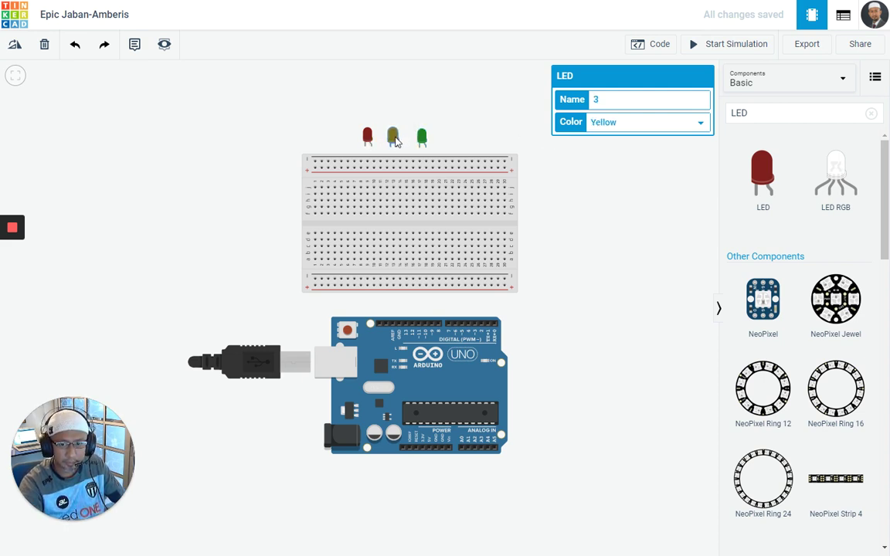
click(424, 137)
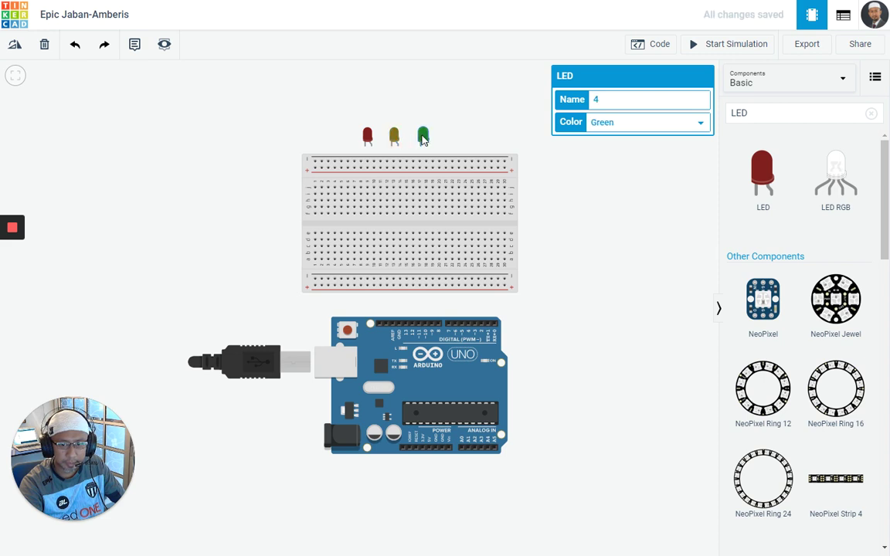
drag(424, 137, 419, 138)
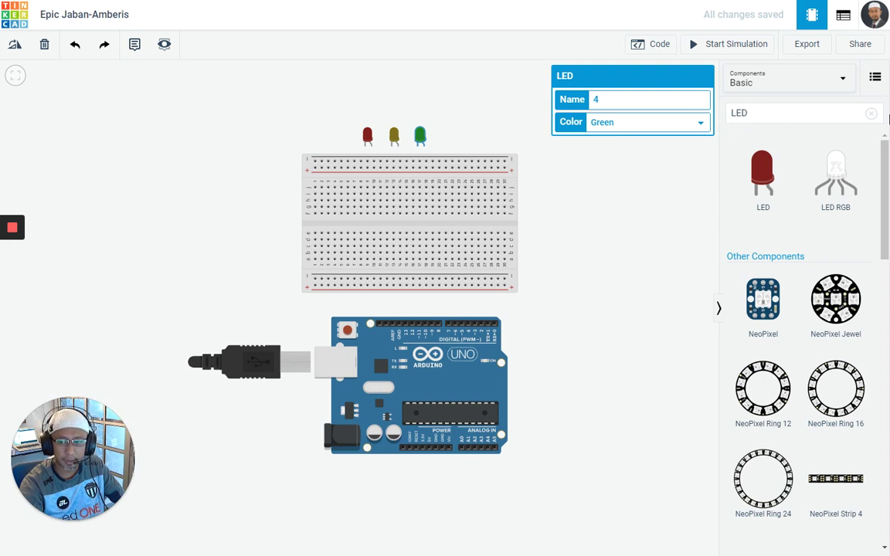
Place three resistors in a row to the right of the LEDs and shift the Arduino slightly down and left
click(872, 114)
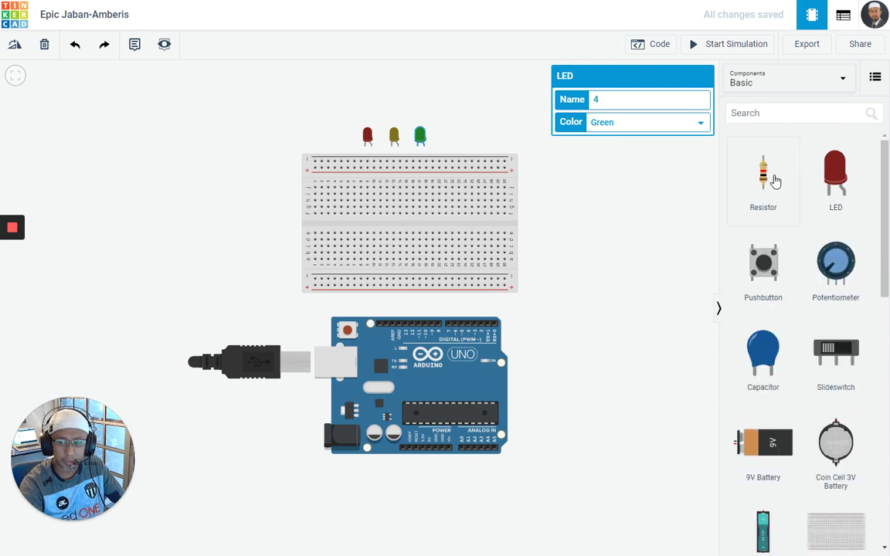
drag(773, 180, 481, 136)
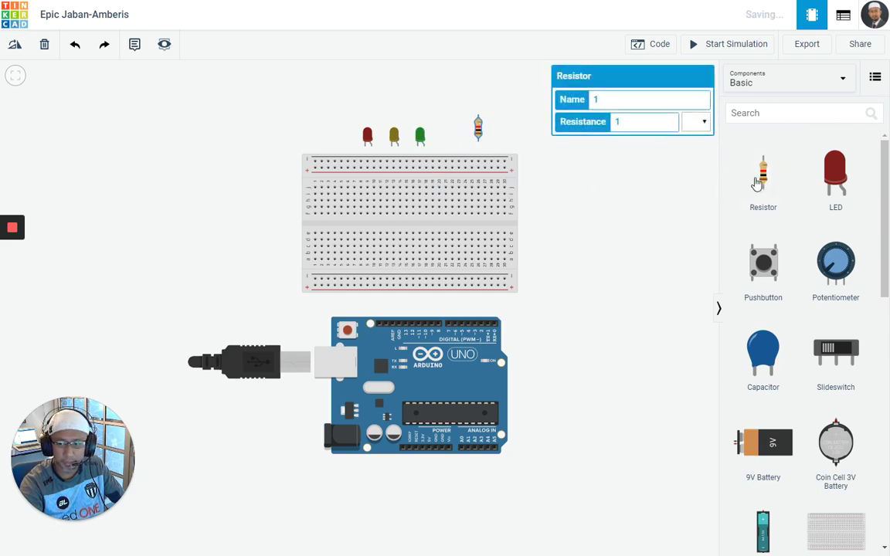
drag(773, 183, 530, 134)
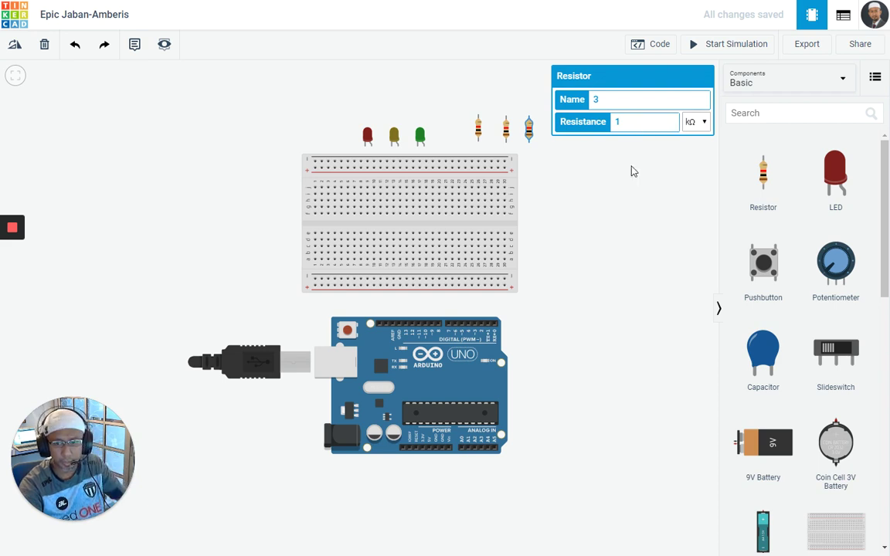
click(616, 184)
key(ctrl+z)
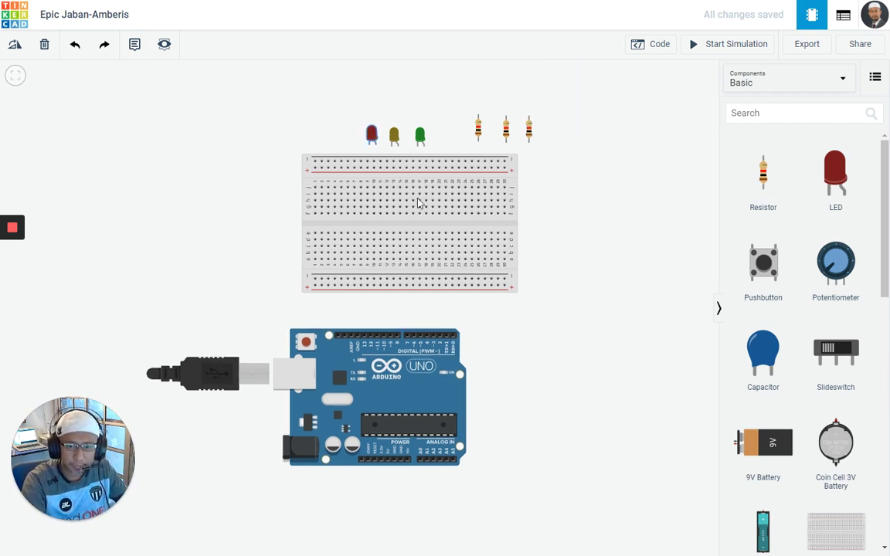
Wire the cathodes of the red, yellow and green LEDs to the breadboard's upper negative rail with green wires
click(370, 146)
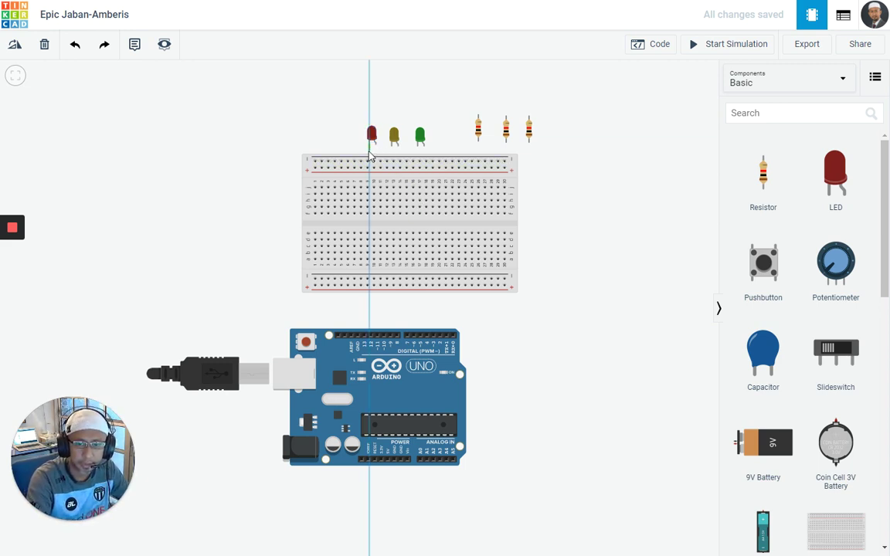
click(367, 168)
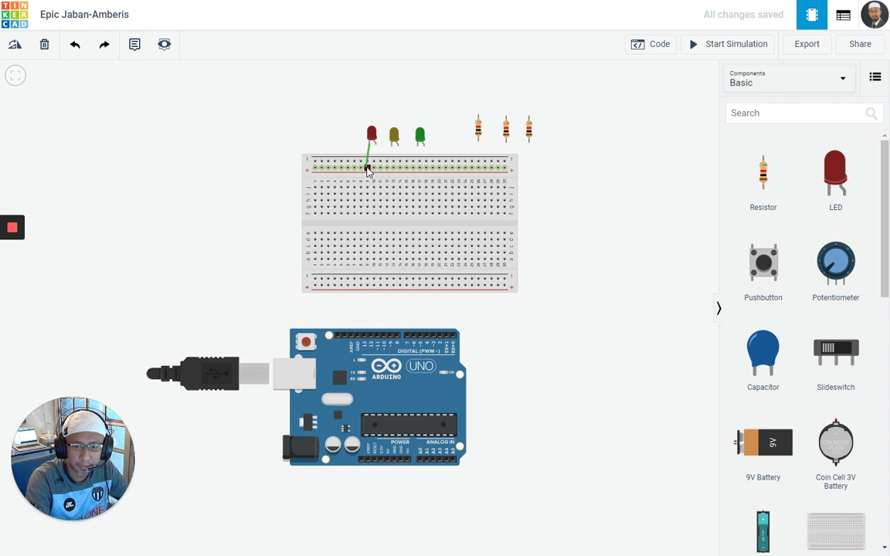
drag(368, 170, 369, 162)
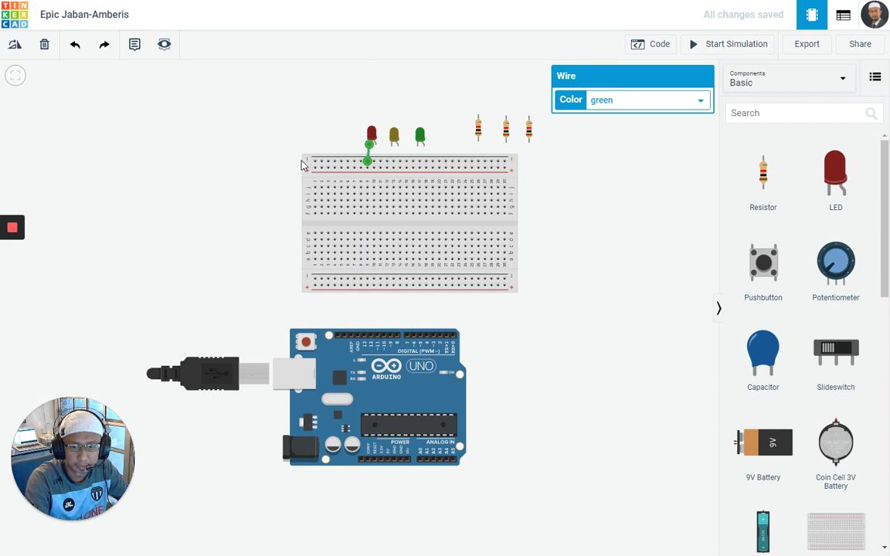
click(393, 146)
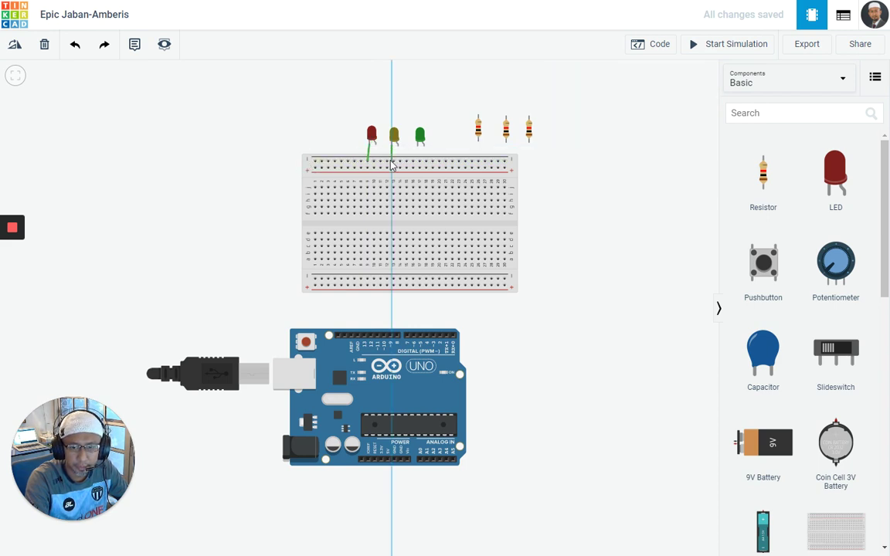
click(392, 163)
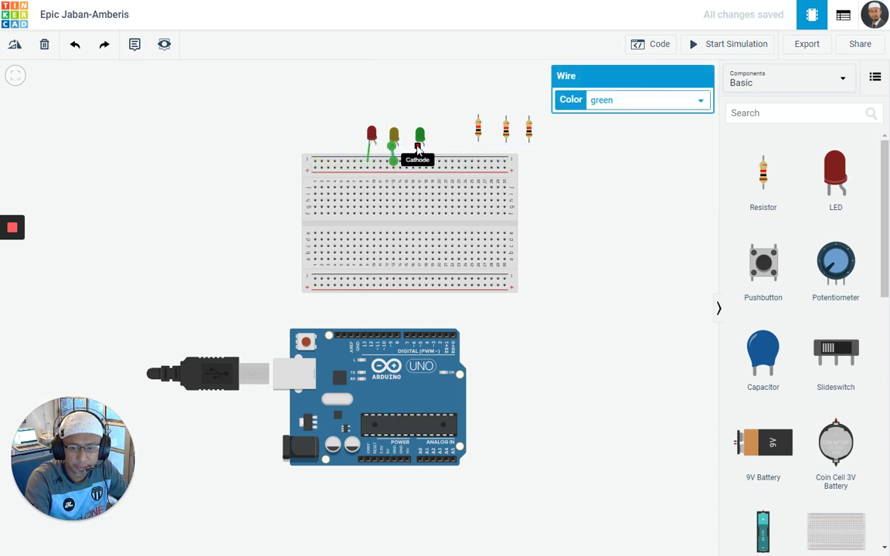
click(418, 146)
click(419, 162)
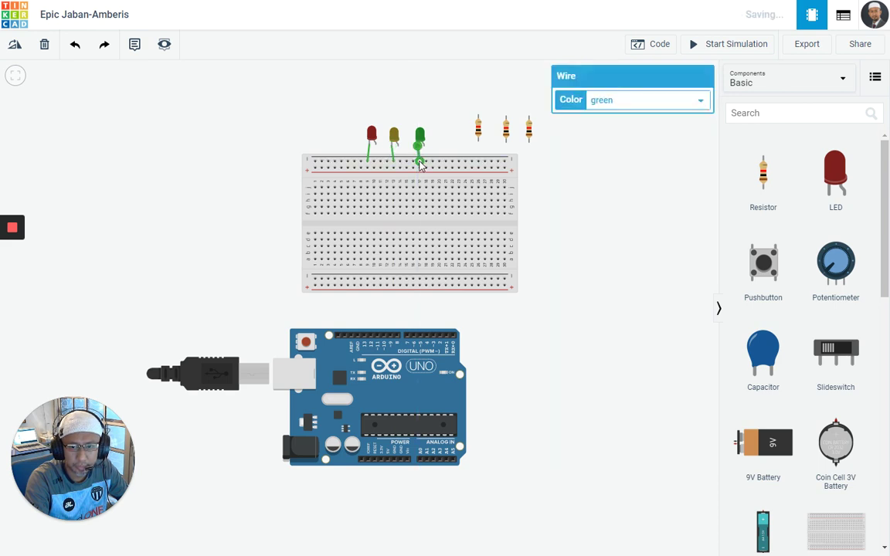
Change the three wires between the LED cathodes and the breadboard's upper negative rail to black
click(622, 101)
click(618, 117)
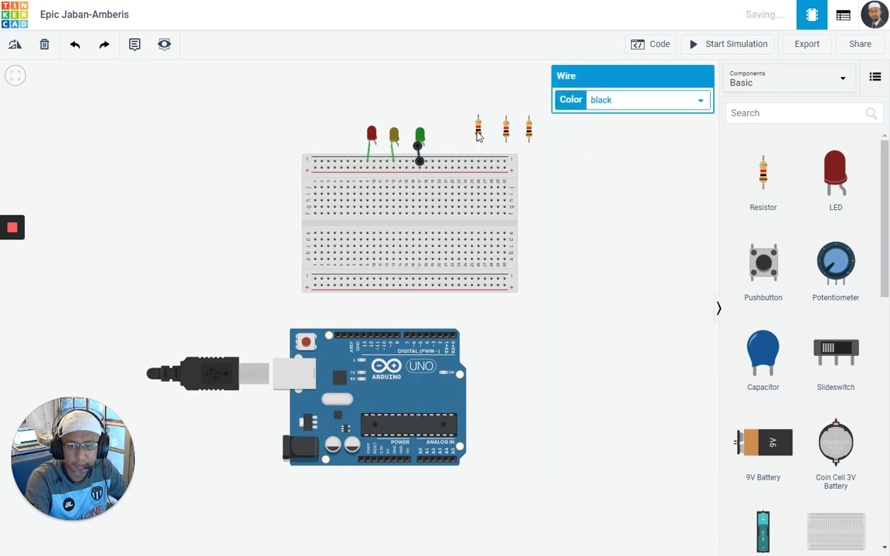
click(648, 96)
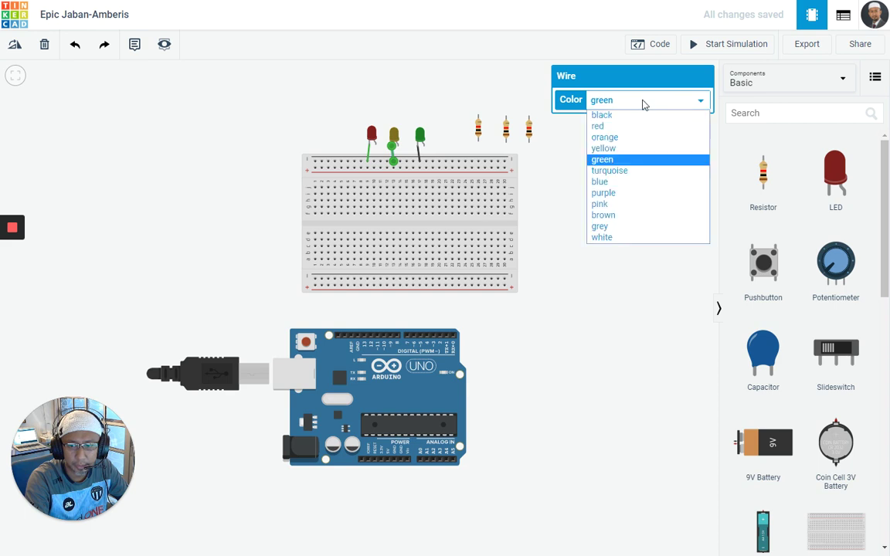
click(620, 117)
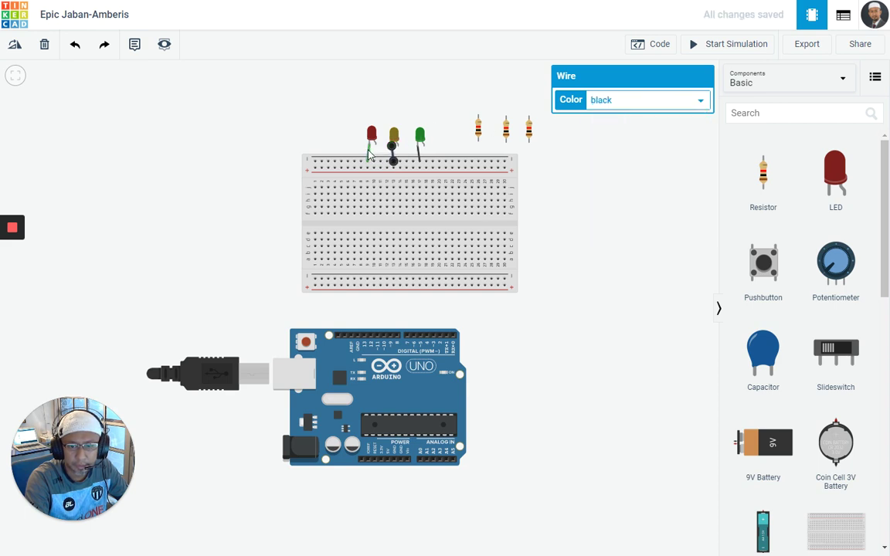
click(368, 155)
click(641, 100)
click(620, 117)
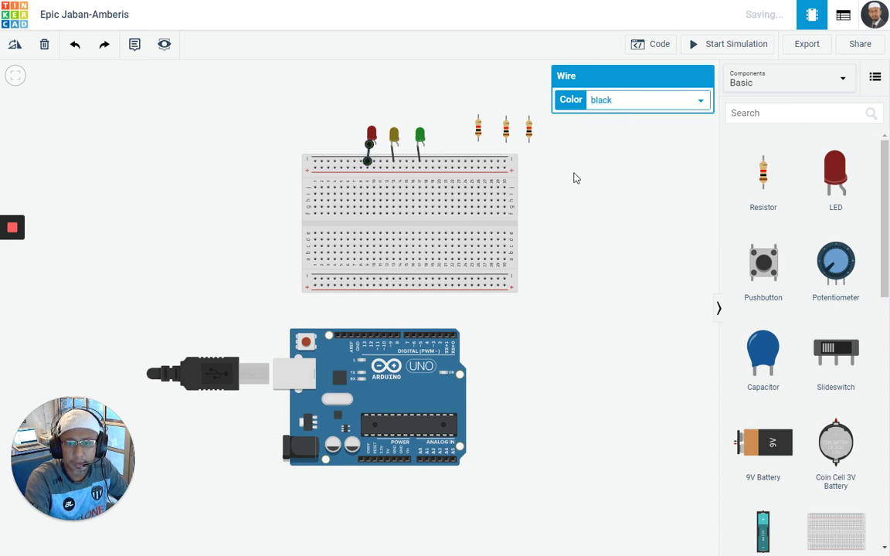
click(574, 178)
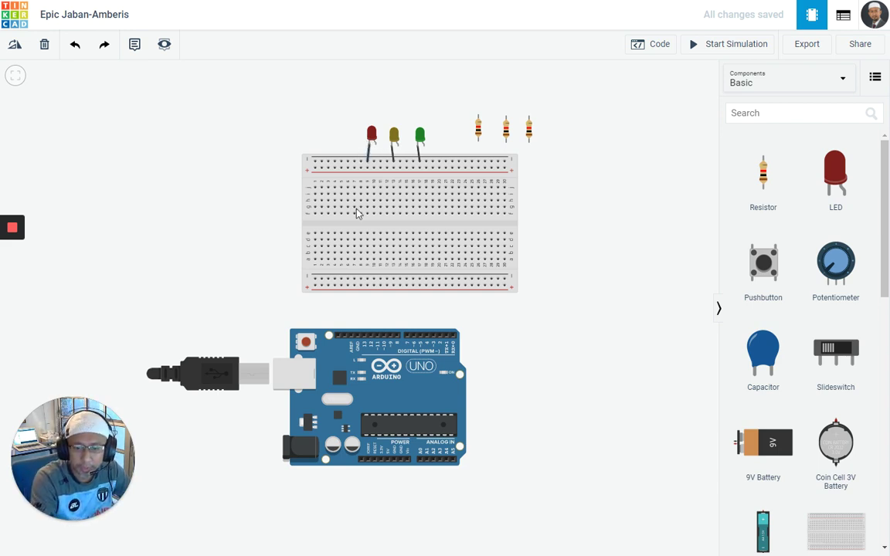
click(357, 337)
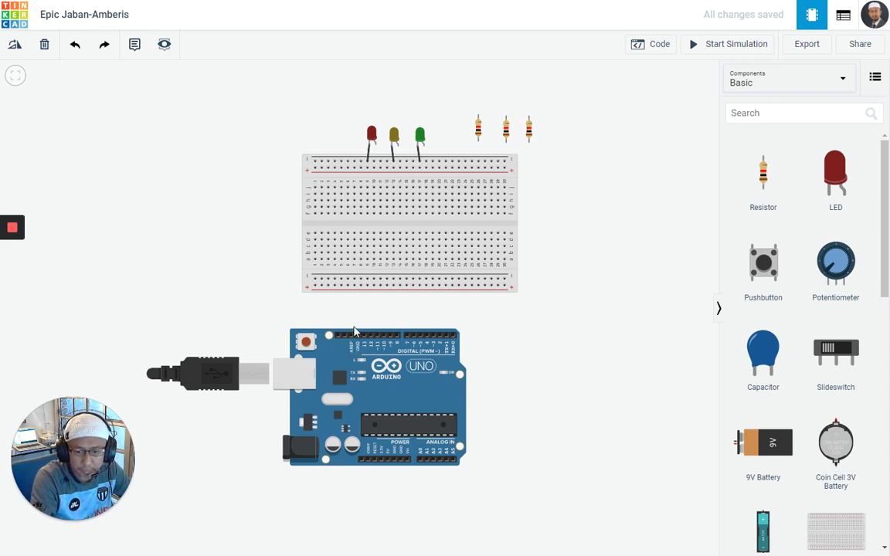
click(315, 162)
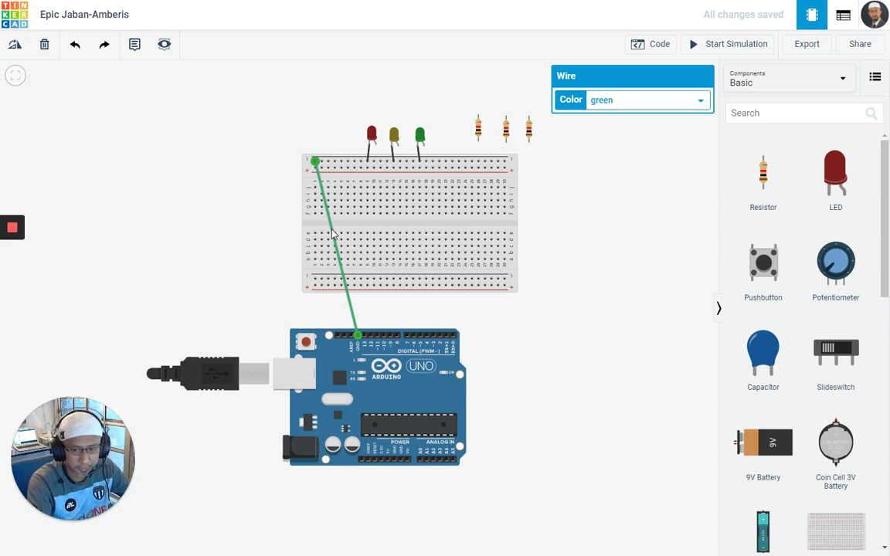
key(Delete)
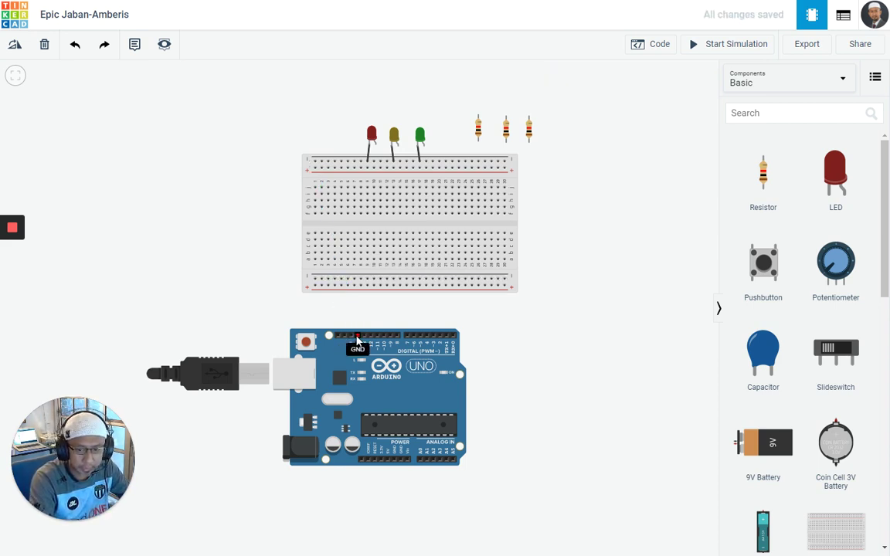
Route a black wire from the Arduino's GND pin beside pin 13 around the breadboard's left side to the upper negative rail, straightening its upper corner
click(357, 338)
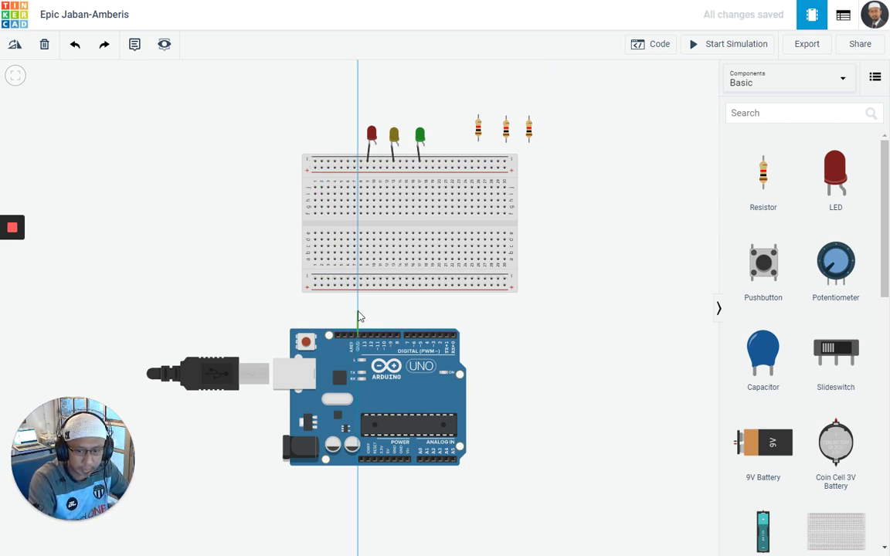
click(358, 312)
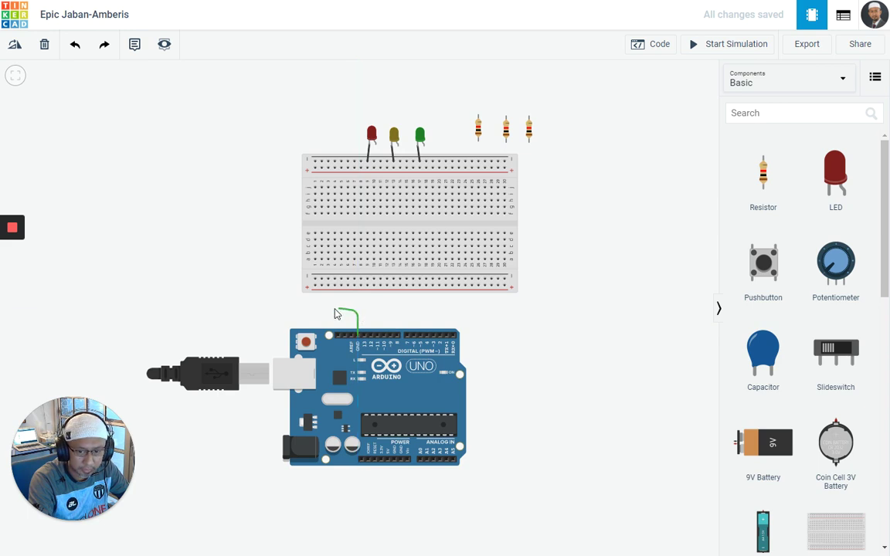
click(283, 312)
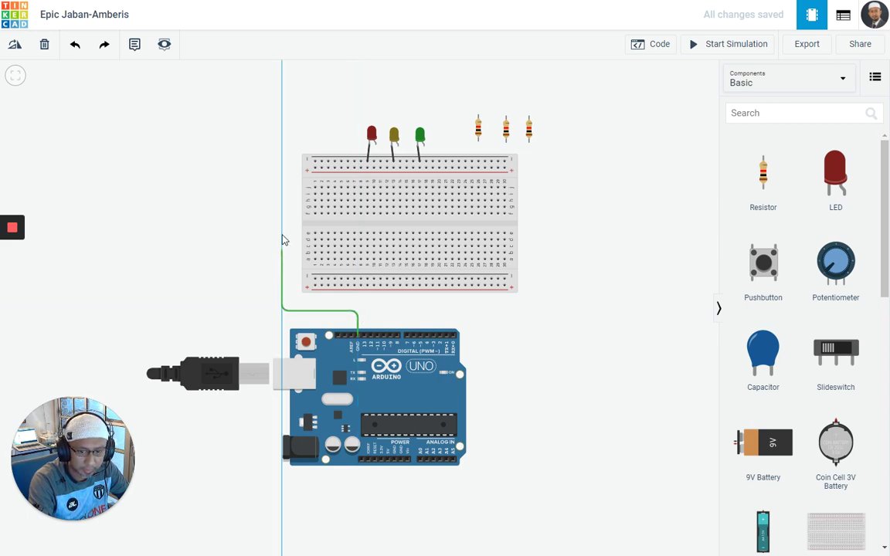
click(283, 160)
click(315, 163)
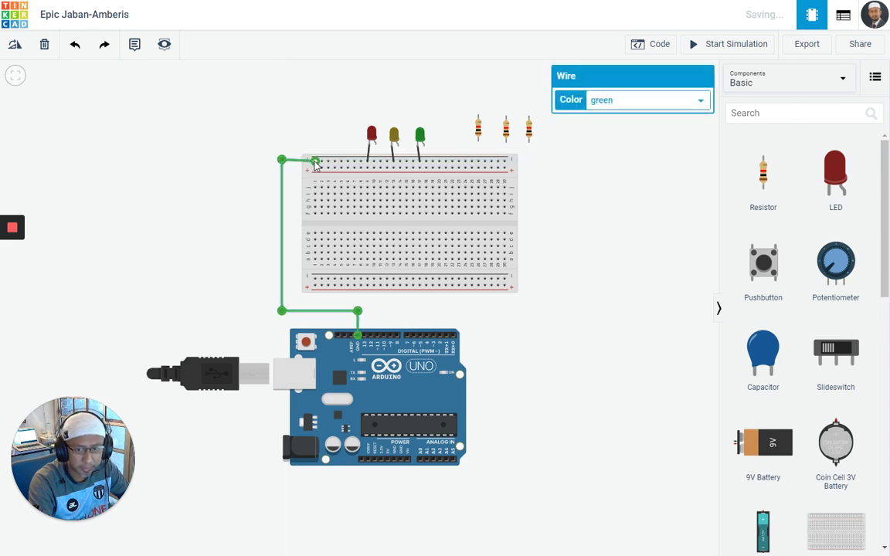
click(608, 108)
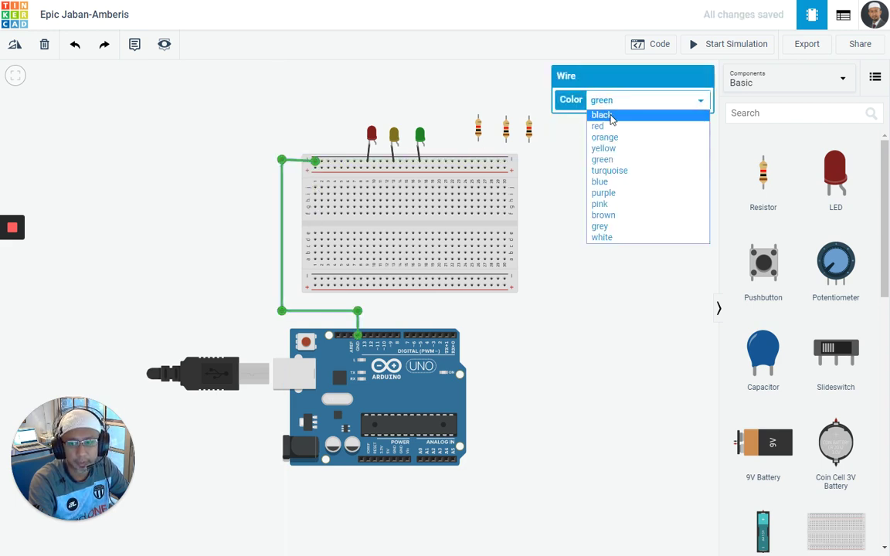
click(609, 117)
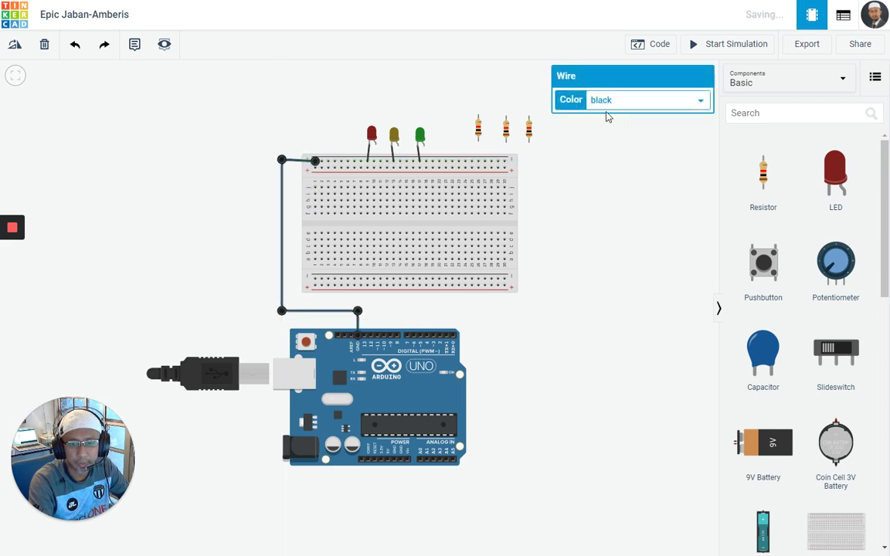
click(283, 161)
click(615, 281)
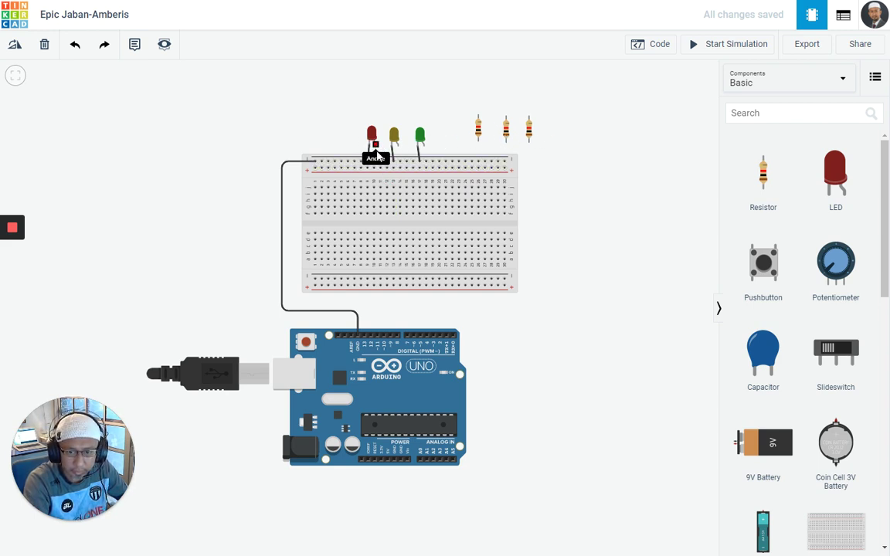
Wire the red LED's anode to row j, column 10 of the breadboard and set the wire color to red
click(376, 153)
click(374, 201)
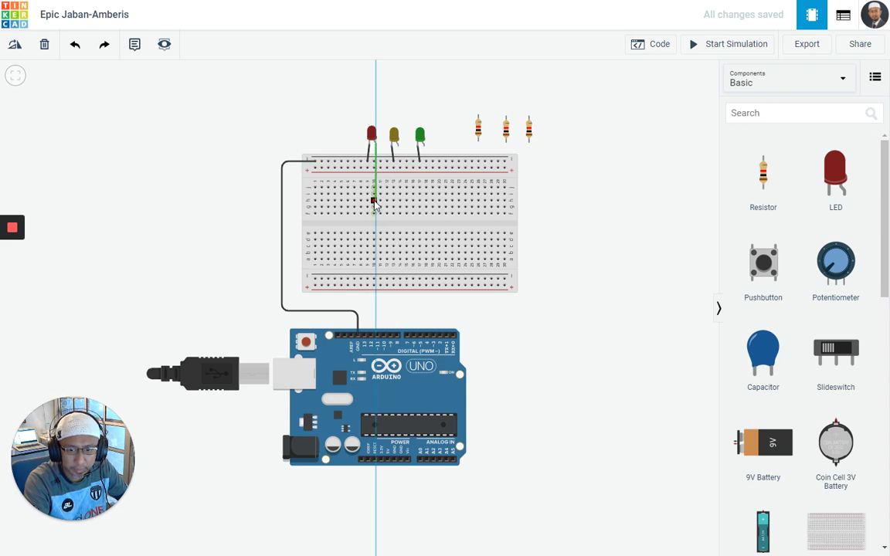
drag(374, 202, 374, 191)
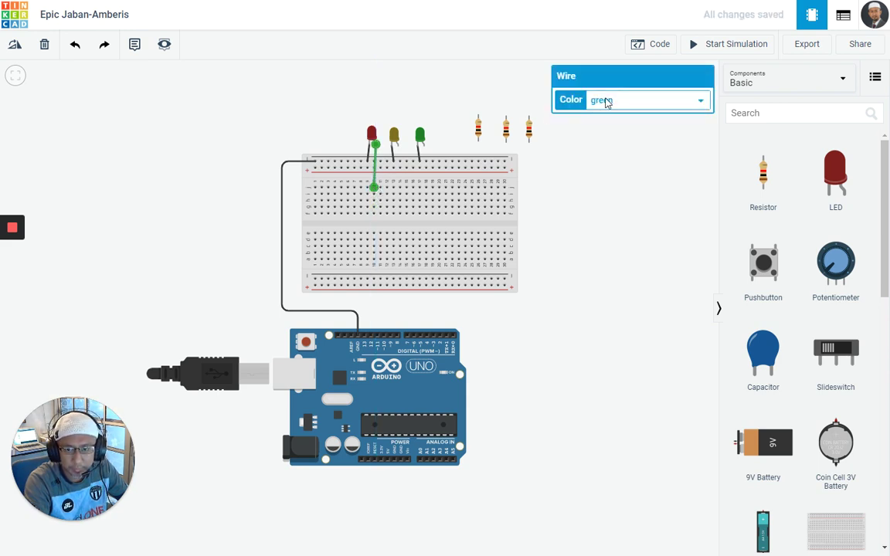
click(606, 100)
click(614, 126)
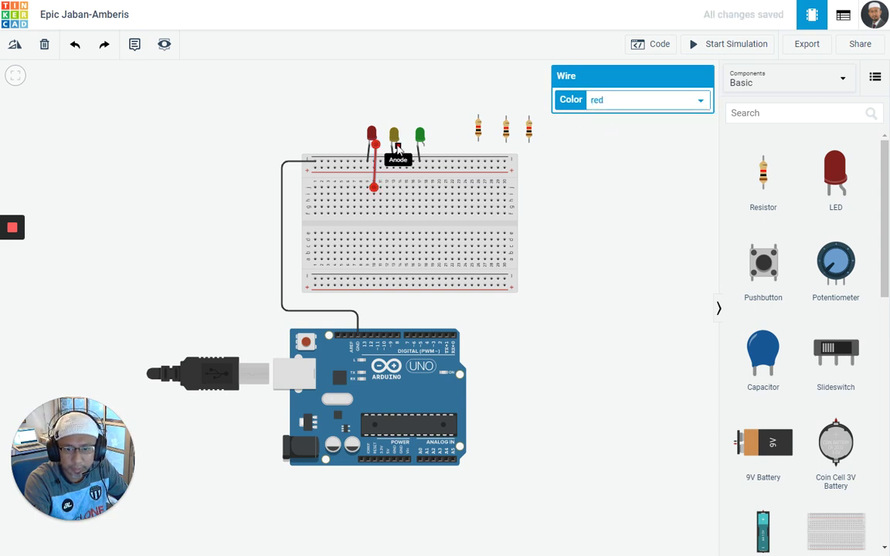
Wire the yellow LED's anode to row j, column 14 of the breadboard and set the wire color to red
click(398, 148)
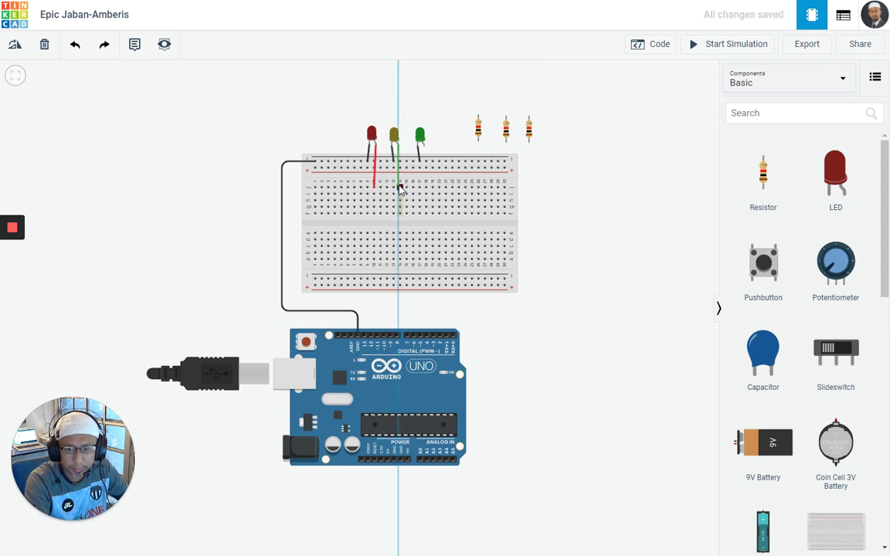
click(400, 187)
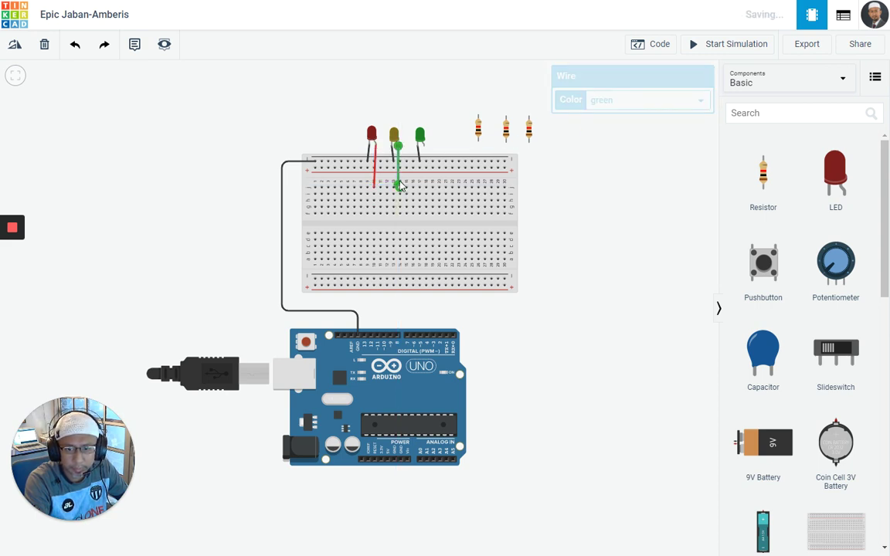
click(606, 106)
click(610, 126)
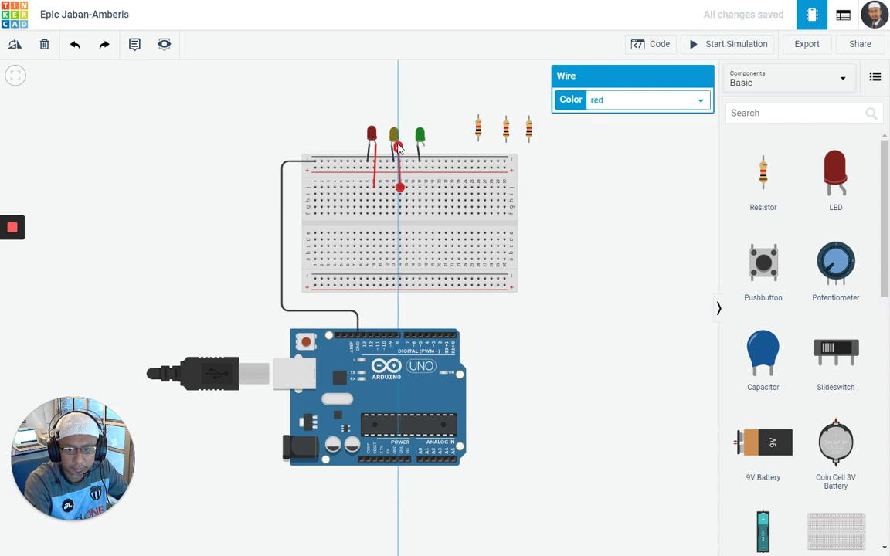
Wire the green LED's anode to row j, column 18 of the breadboard and set the wire color to red
click(421, 151)
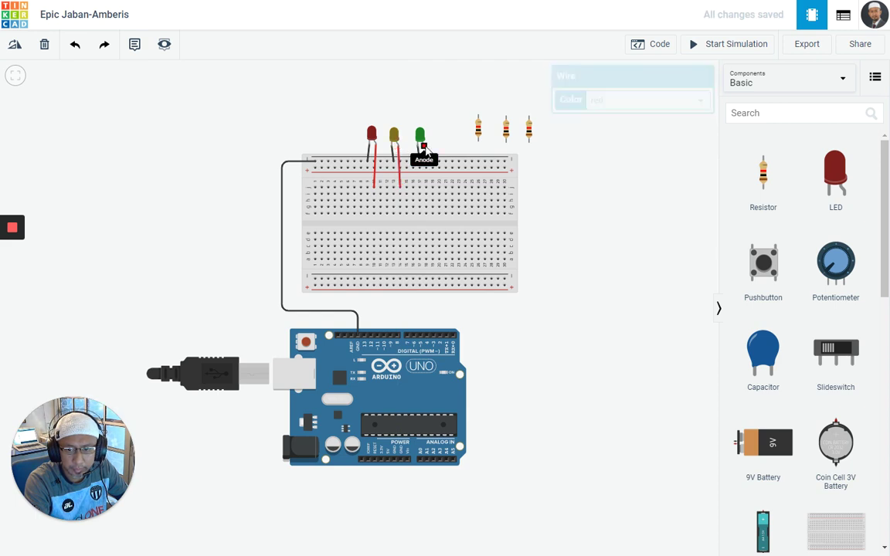
click(425, 188)
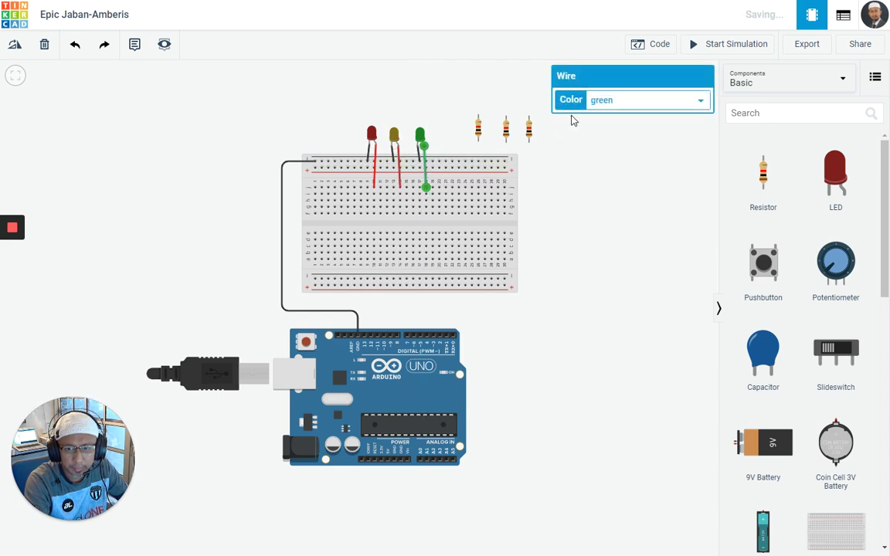
click(606, 103)
click(606, 126)
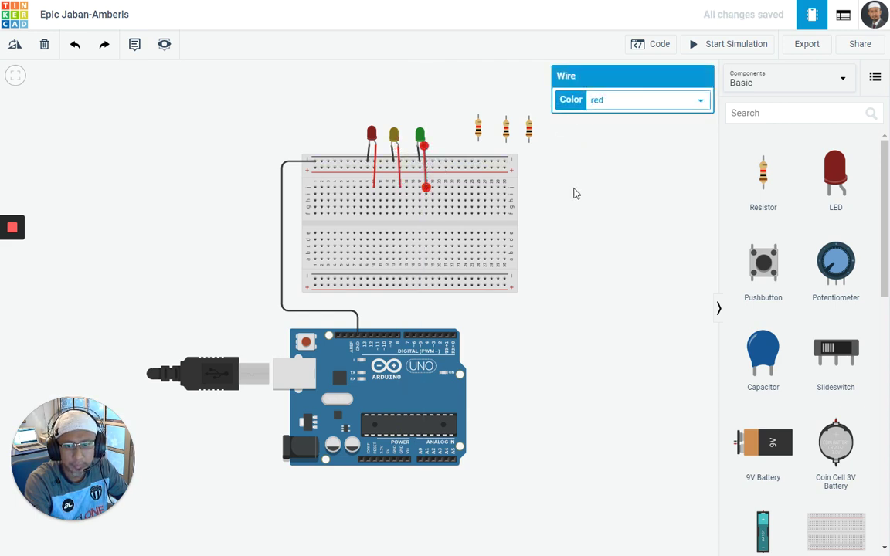
click(574, 194)
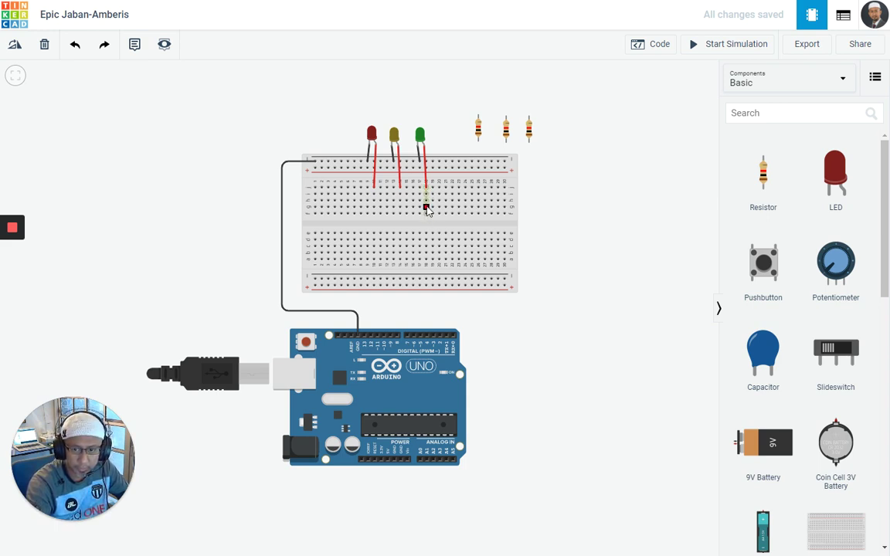
Place the three resistors across the breadboard's center gap in columns 10, 14 and 18, under the LED anode wires
drag(479, 133, 374, 228)
click(452, 240)
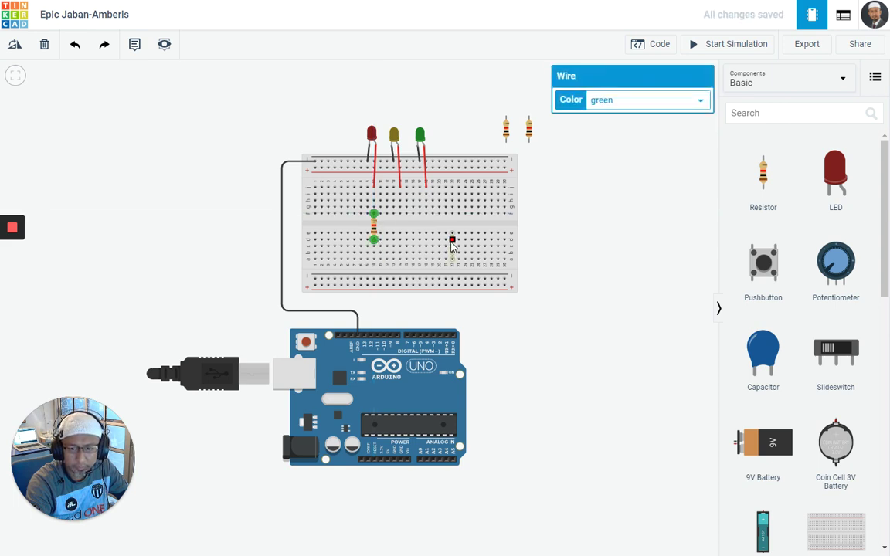
click(531, 224)
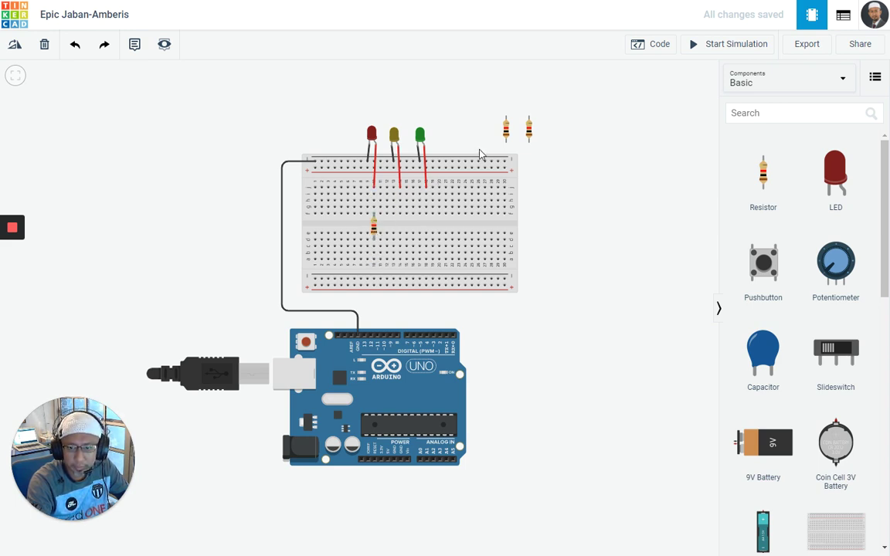
drag(505, 130, 396, 225)
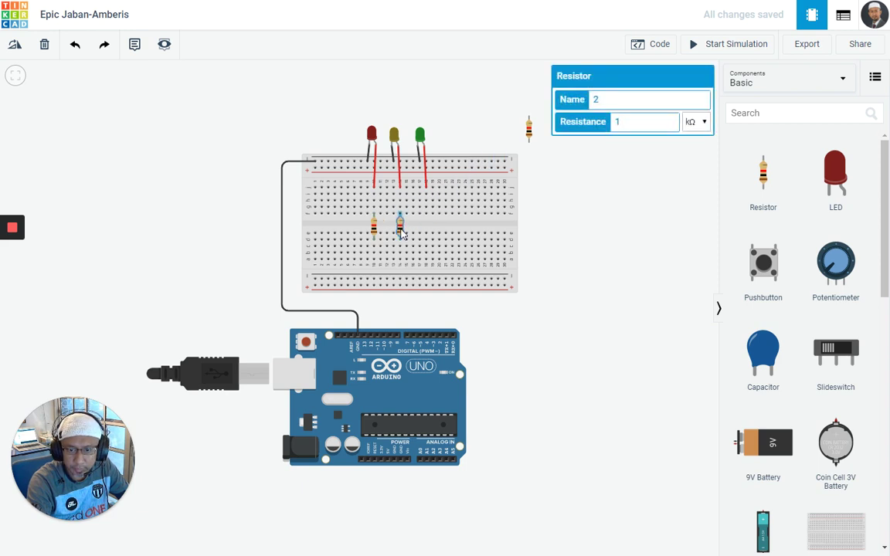
drag(529, 130, 430, 233)
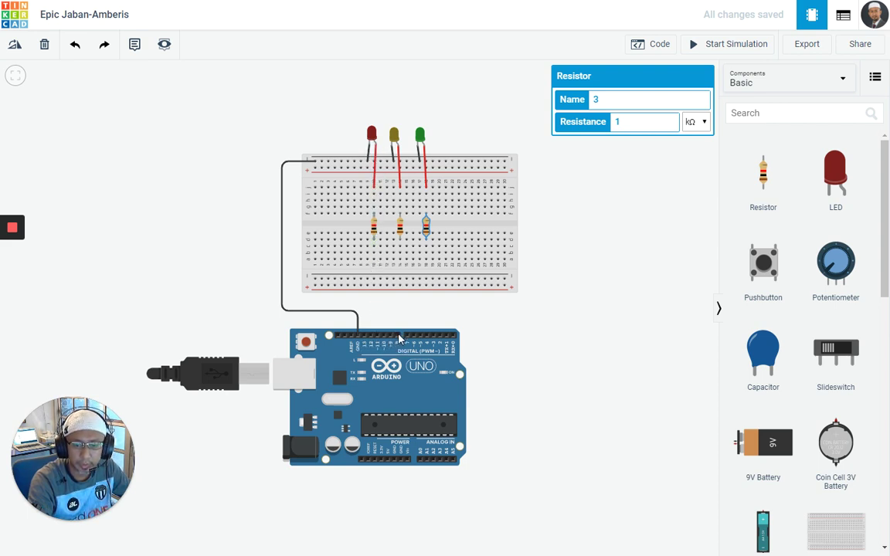
Connect row a, column 10 of the breadboard to Arduino pin D10 with a red wire
click(374, 259)
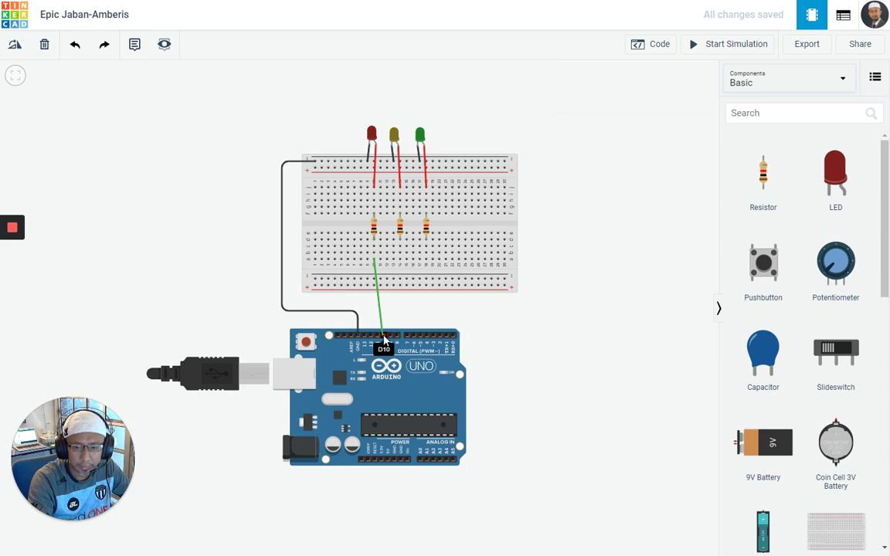
click(384, 340)
click(625, 99)
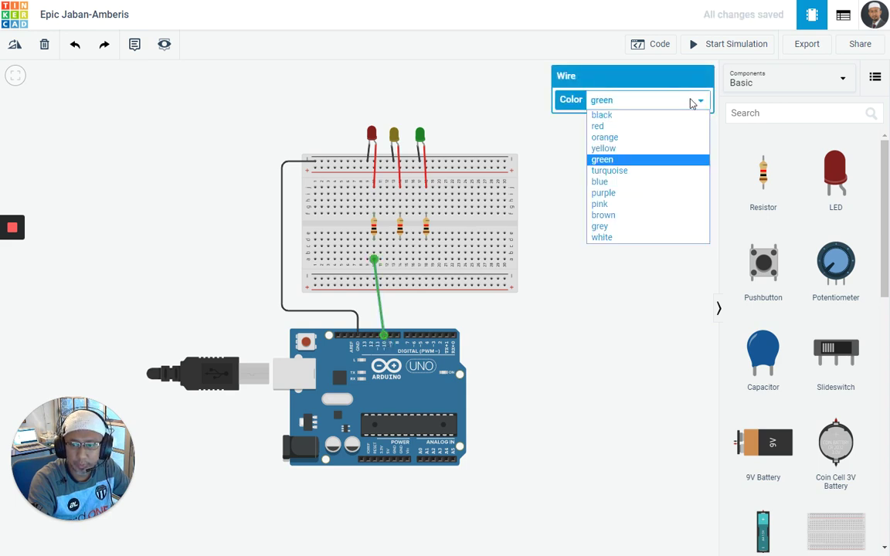
click(645, 127)
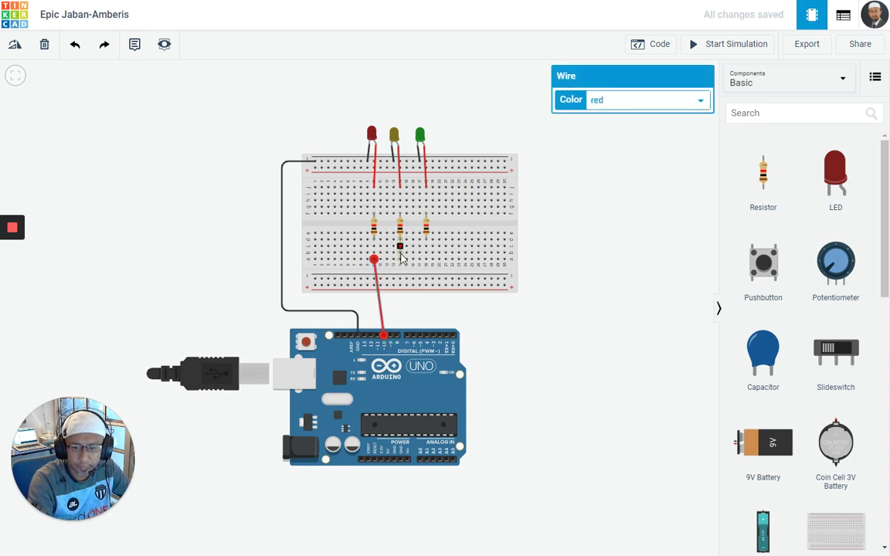
Connect row a, column 14 of the breadboard to Arduino pin 9 with a red wire
click(400, 258)
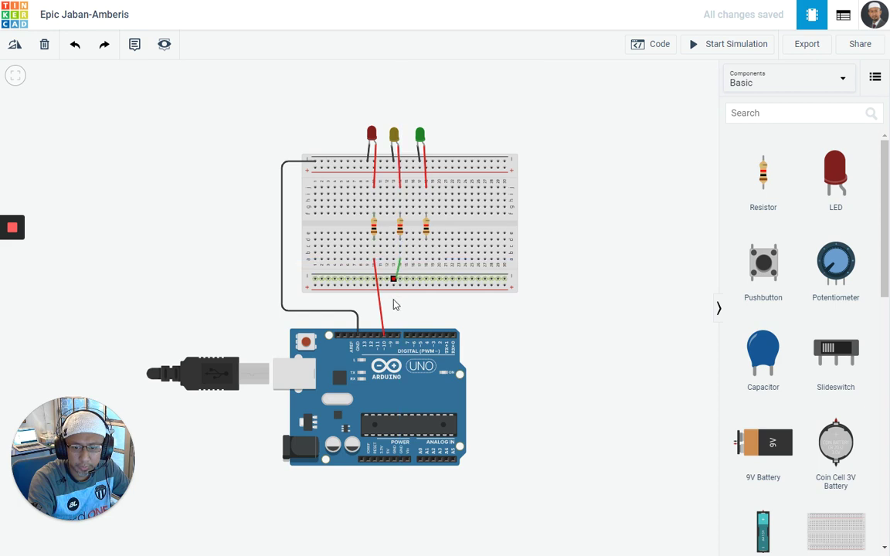
click(391, 339)
click(639, 101)
click(636, 125)
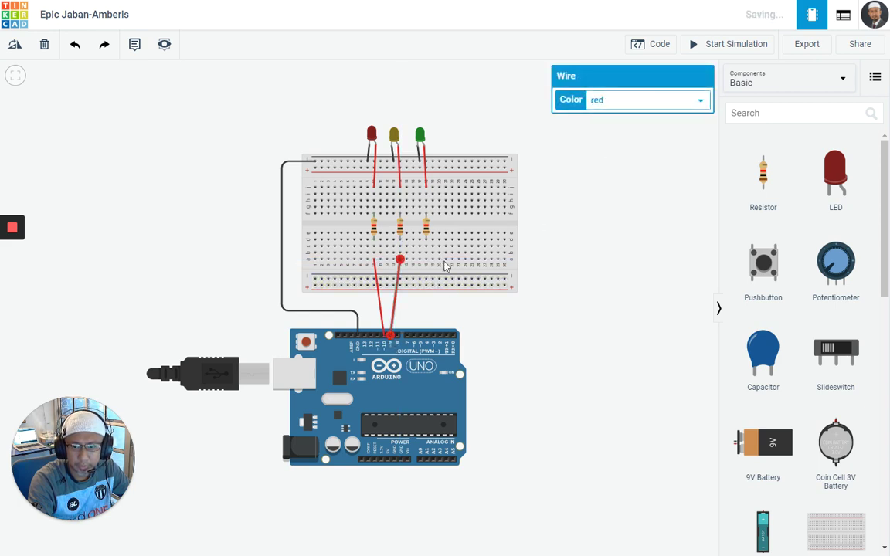
Connect row a, column 18 of the breadboard to Arduino pin 8 with a red wire
click(426, 262)
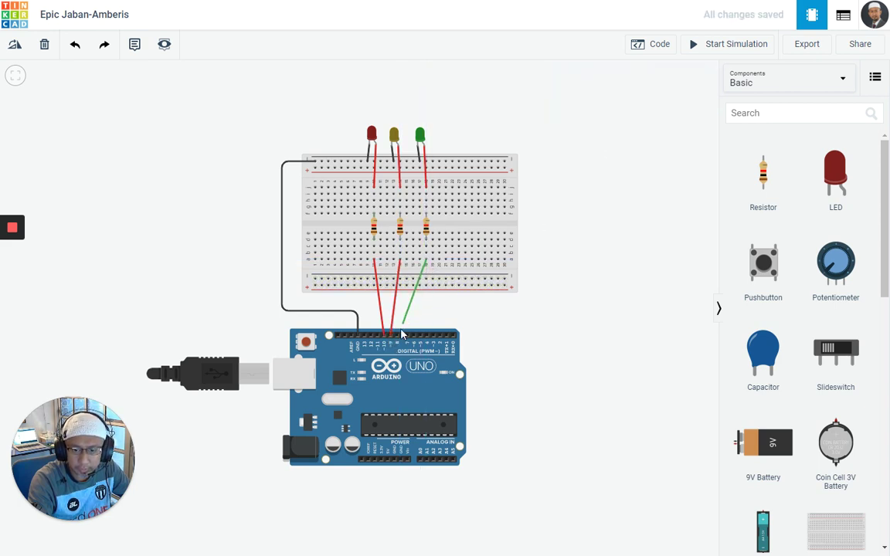
click(398, 337)
click(637, 100)
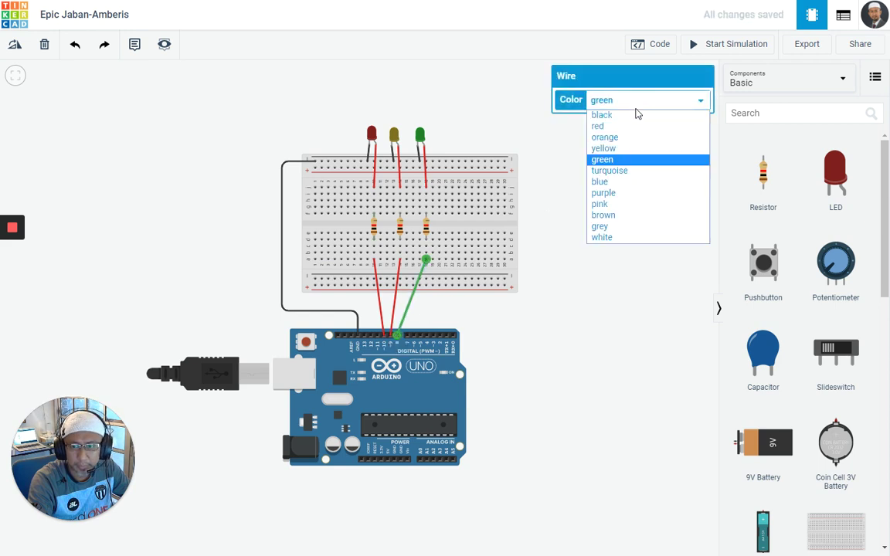
click(633, 127)
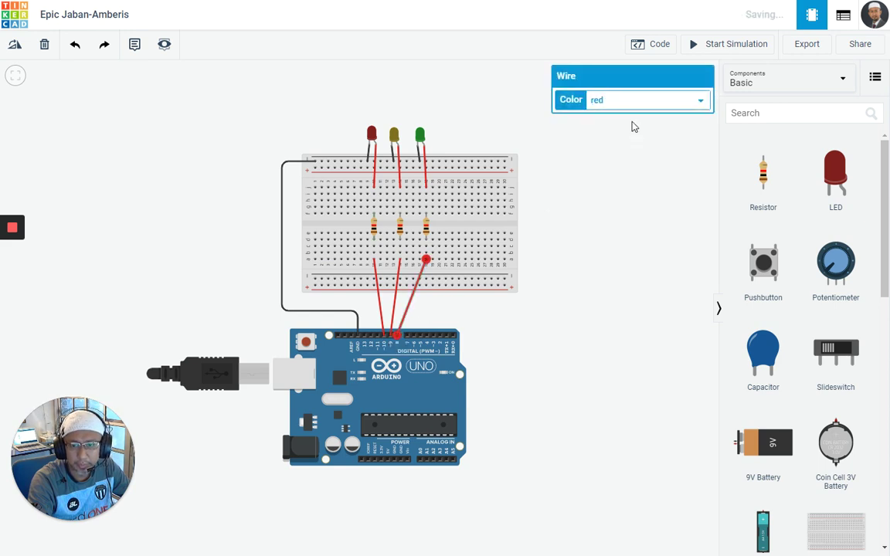
click(596, 243)
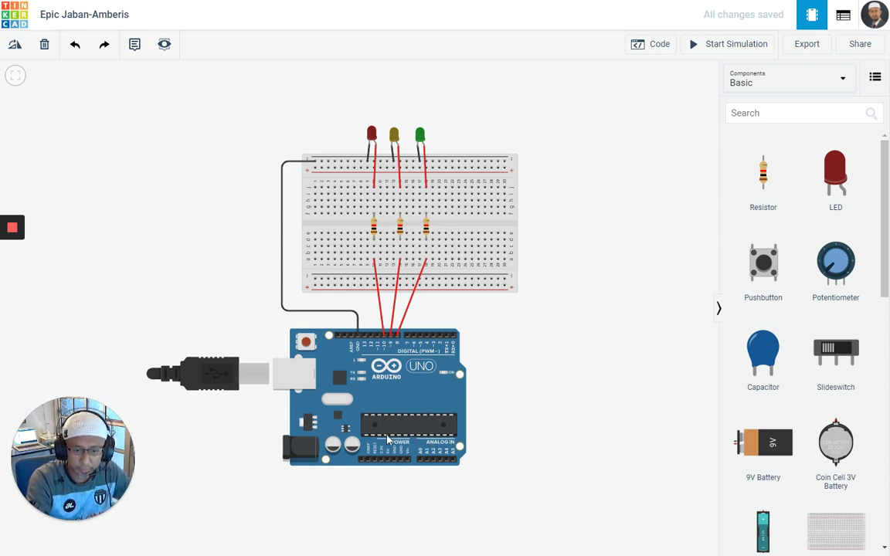
Open the code editor, run the simulation with the default built-in LED program, and stop it
click(651, 44)
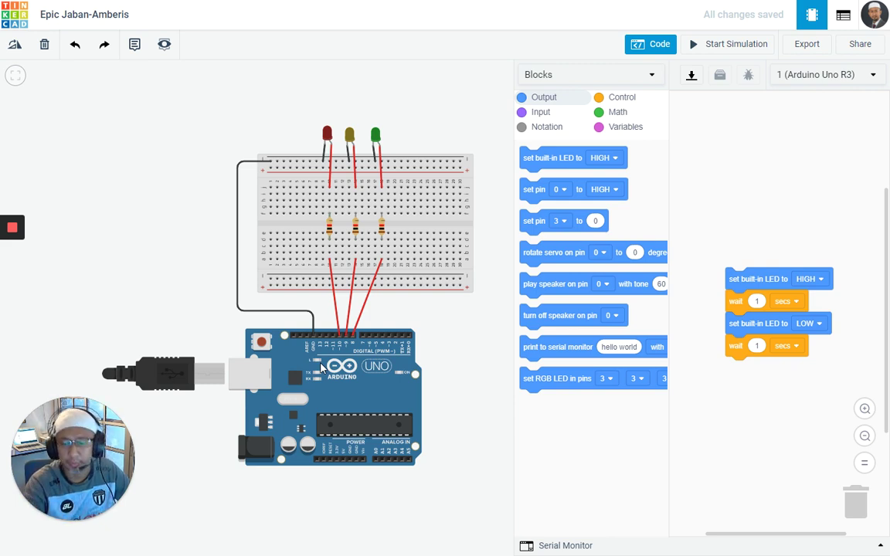
click(707, 47)
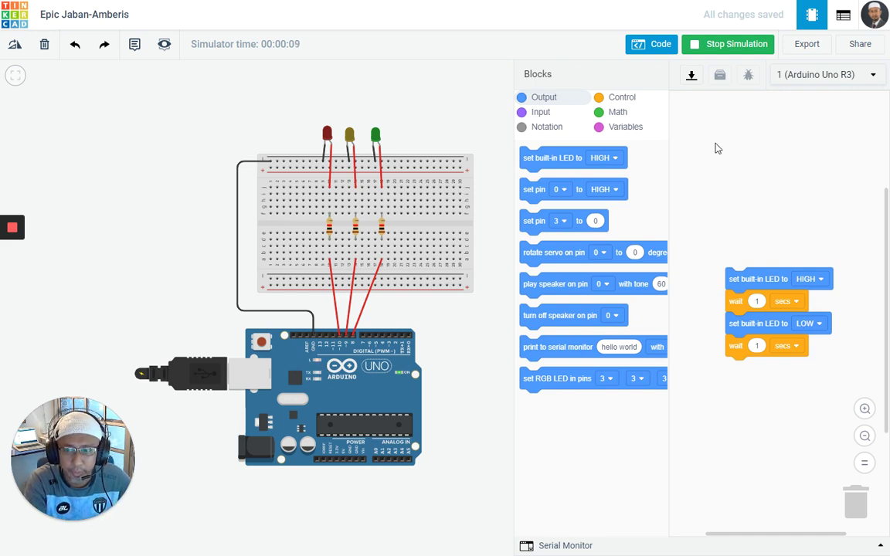
click(719, 48)
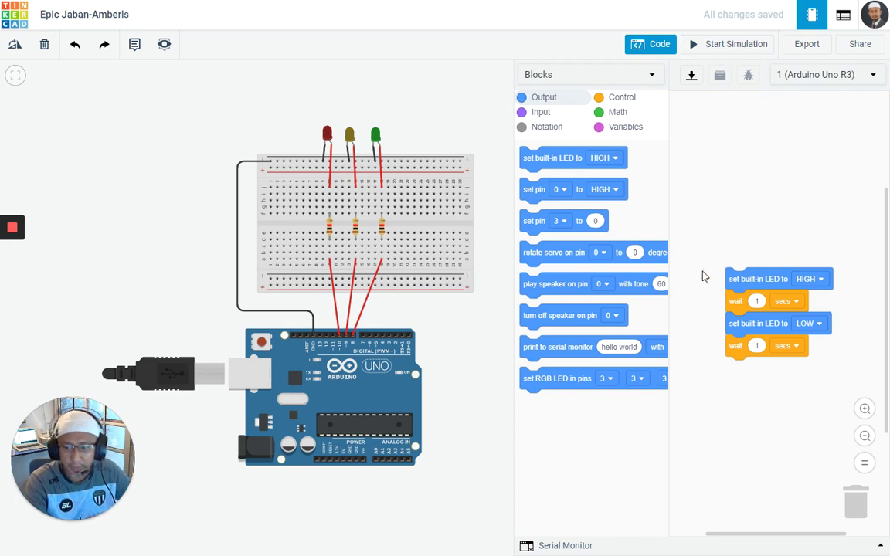
Delete all the default built-in LED and wait blocks from the program workspace
drag(703, 277, 761, 390)
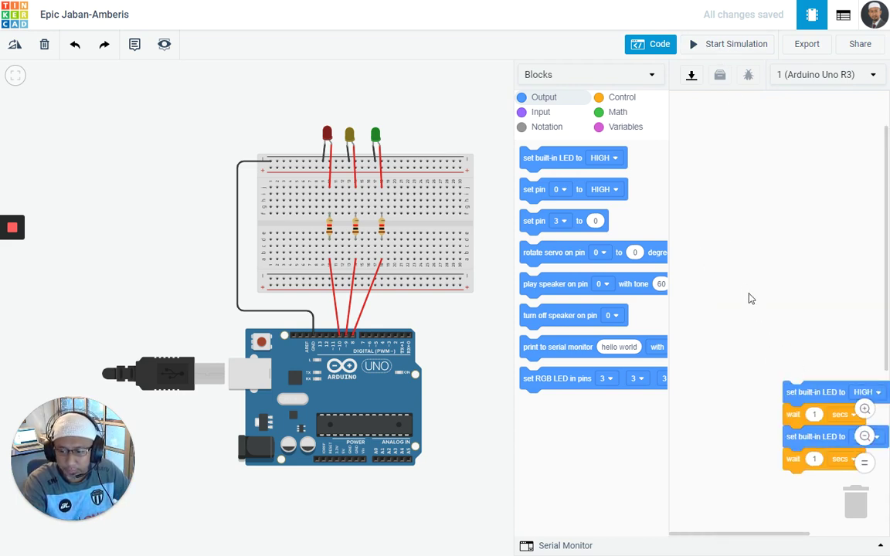
drag(749, 298, 646, 161)
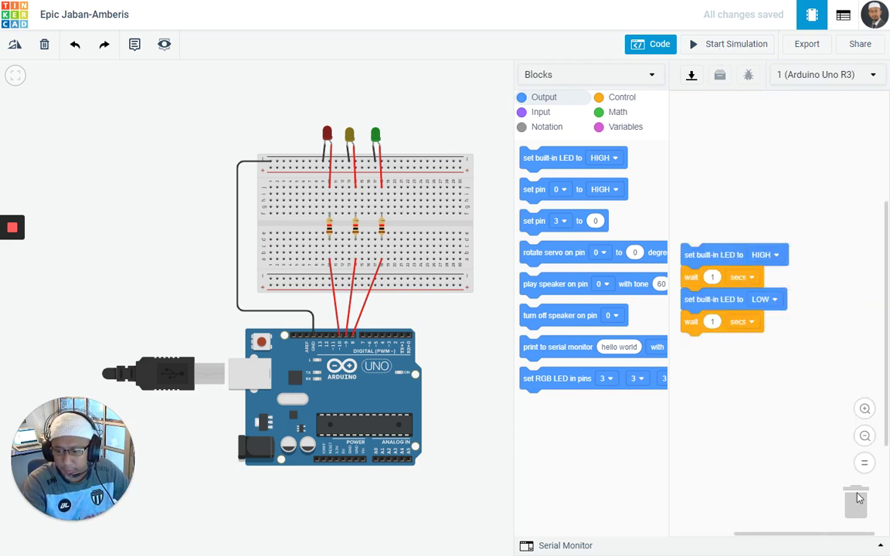
click(746, 328)
drag(696, 325, 842, 510)
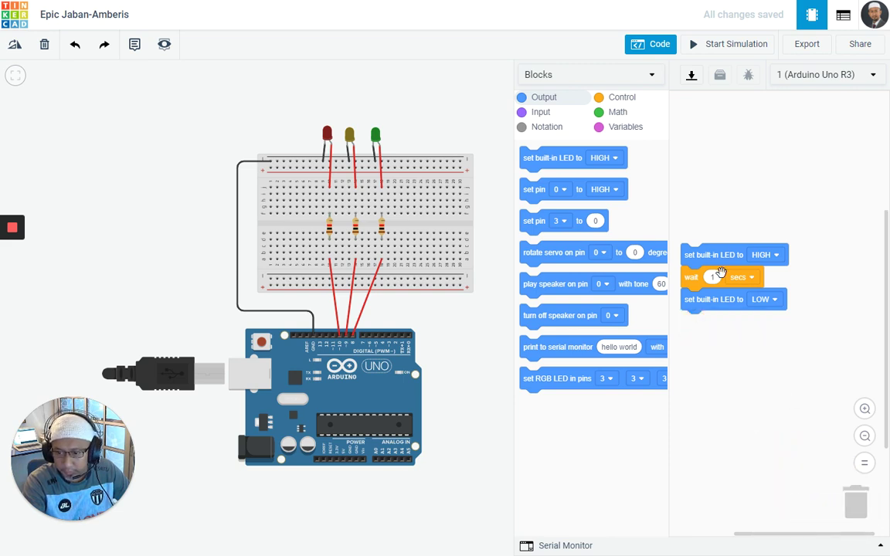
drag(726, 262, 854, 502)
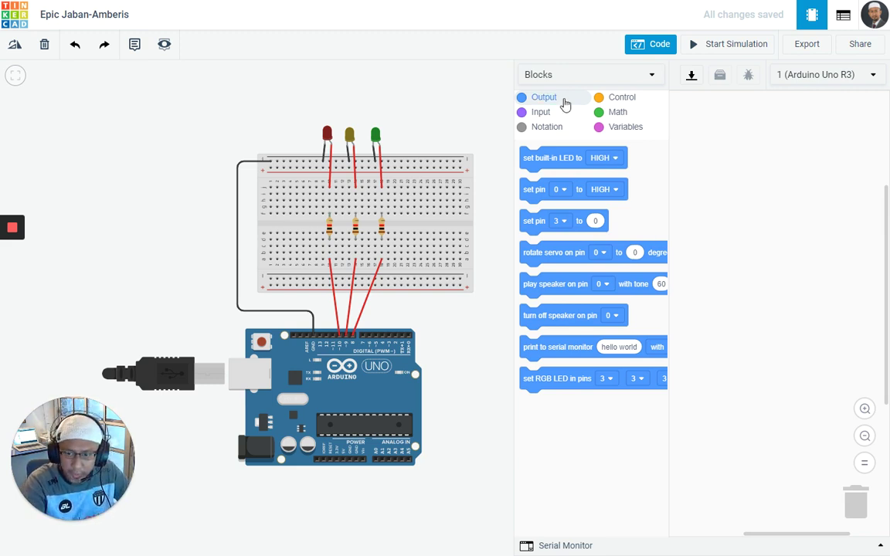
click(544, 112)
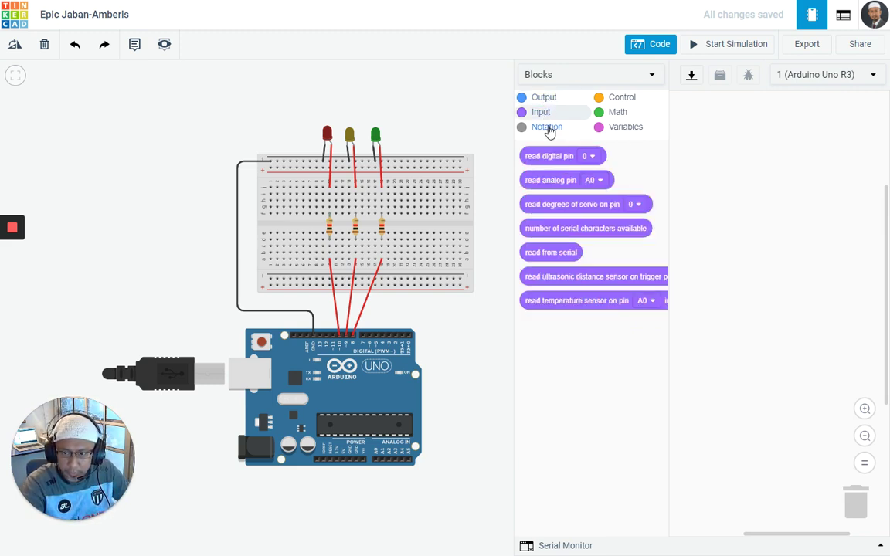
click(548, 128)
click(617, 100)
click(618, 114)
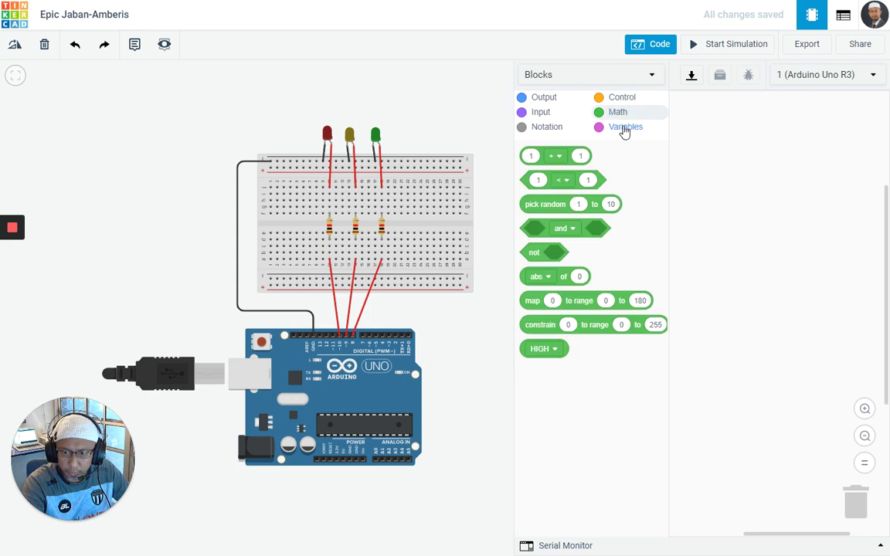
click(625, 129)
Start the block program by setting digital pin 8 to HIGH, followed by a wait of 1 second
click(539, 97)
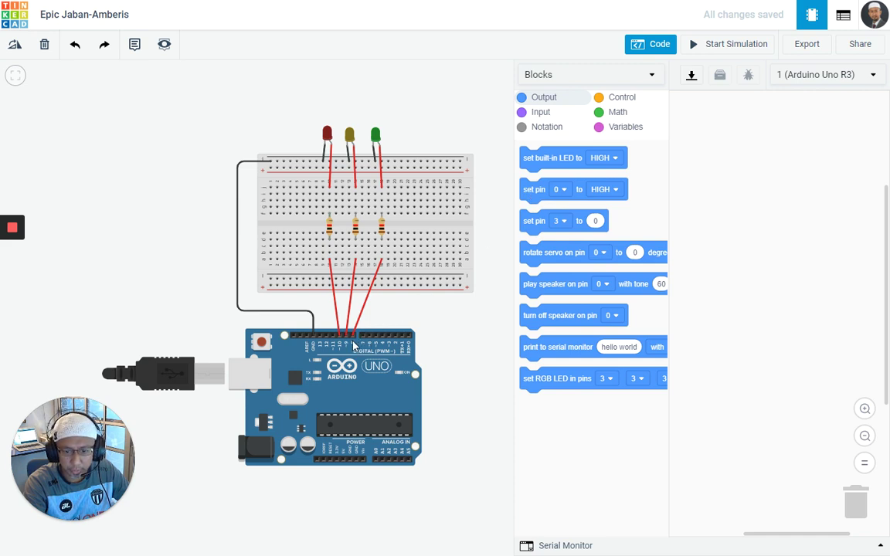
drag(532, 189, 709, 169)
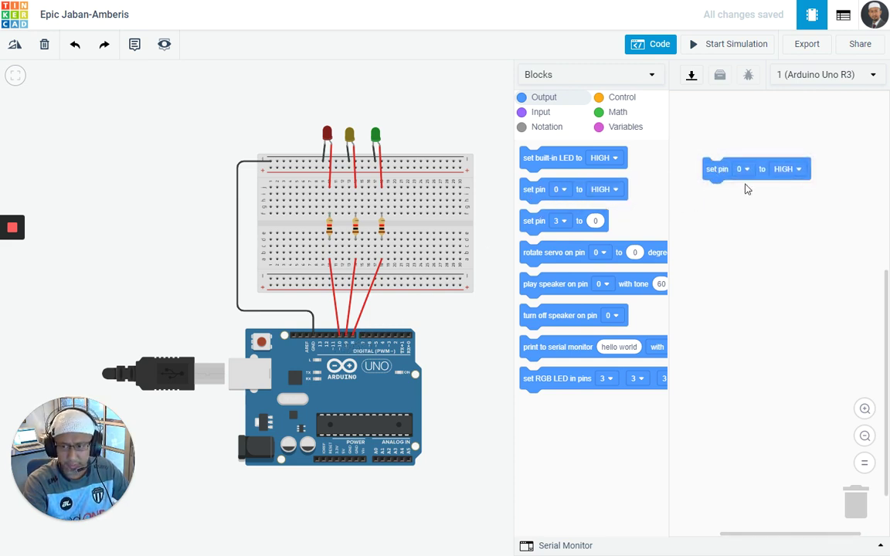
click(742, 169)
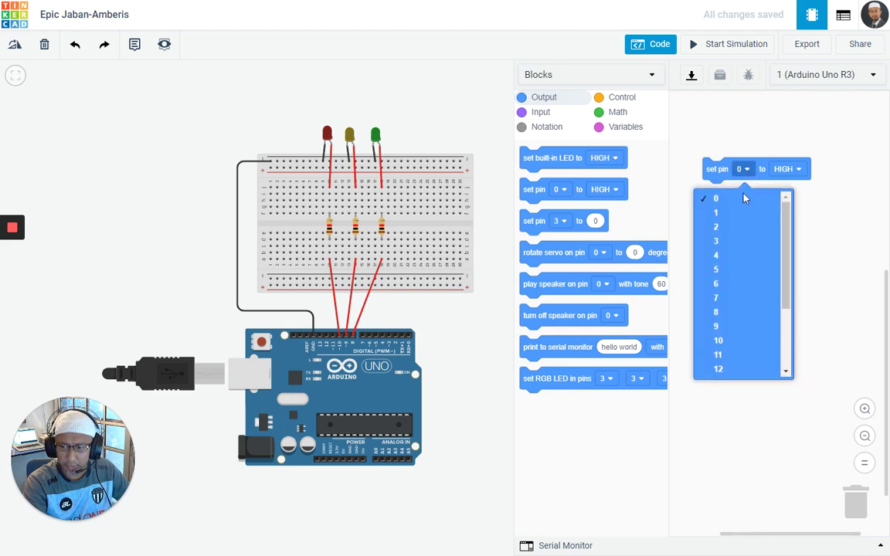
click(718, 313)
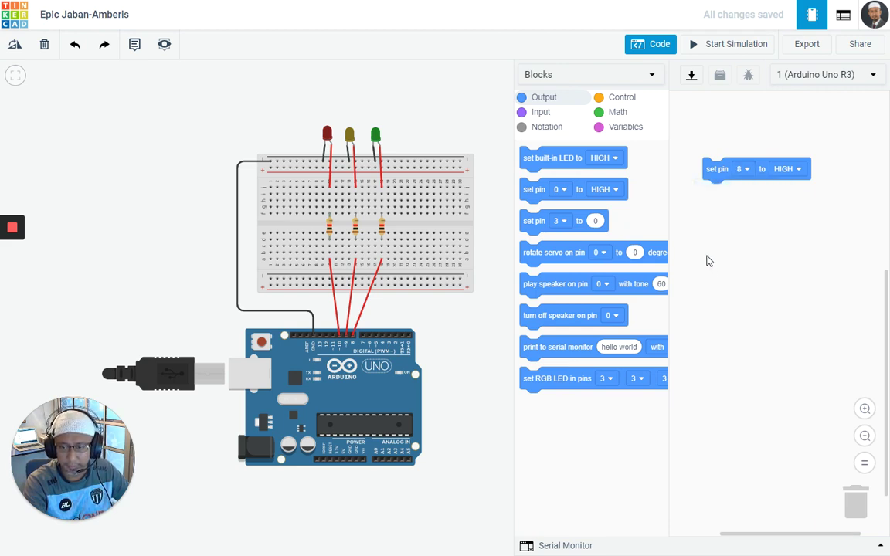
click(607, 100)
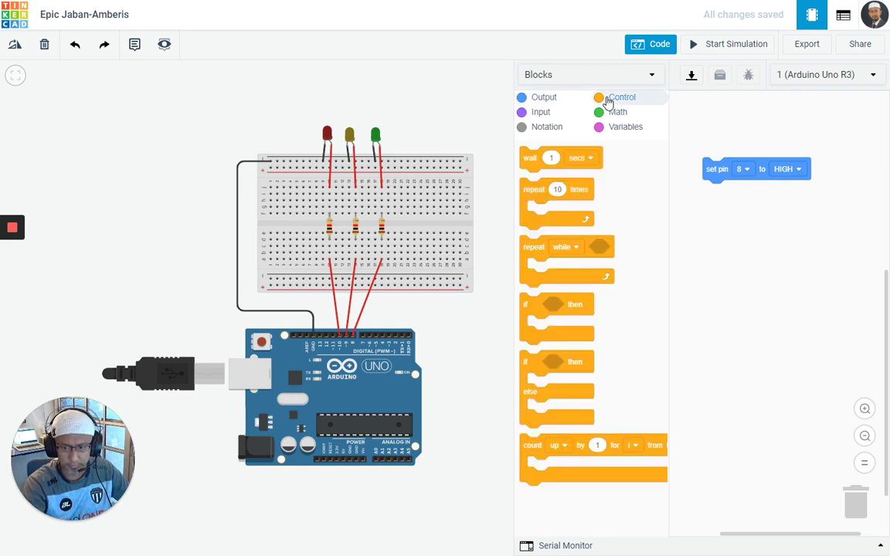
drag(532, 163, 708, 195)
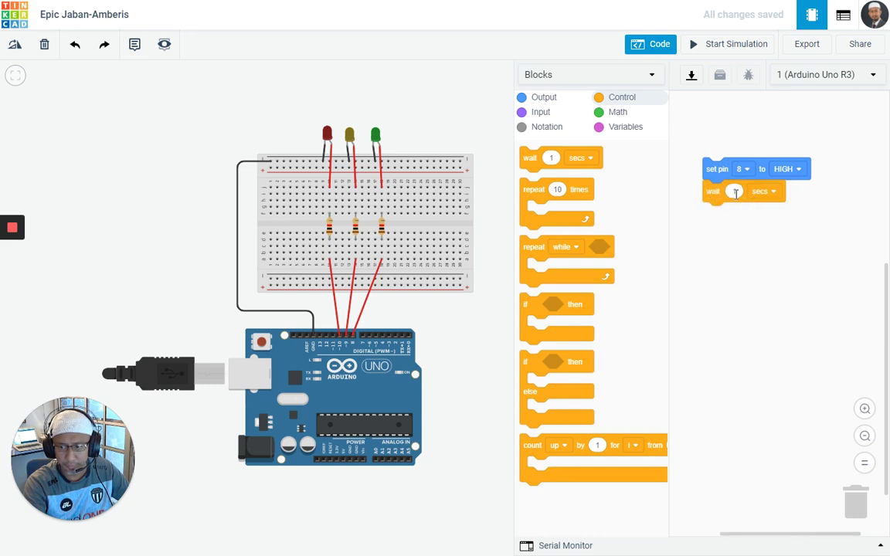
Extend the block stack with a set pin 8 to LOW block and another 1-second wait
click(541, 97)
drag(601, 193, 783, 219)
click(782, 215)
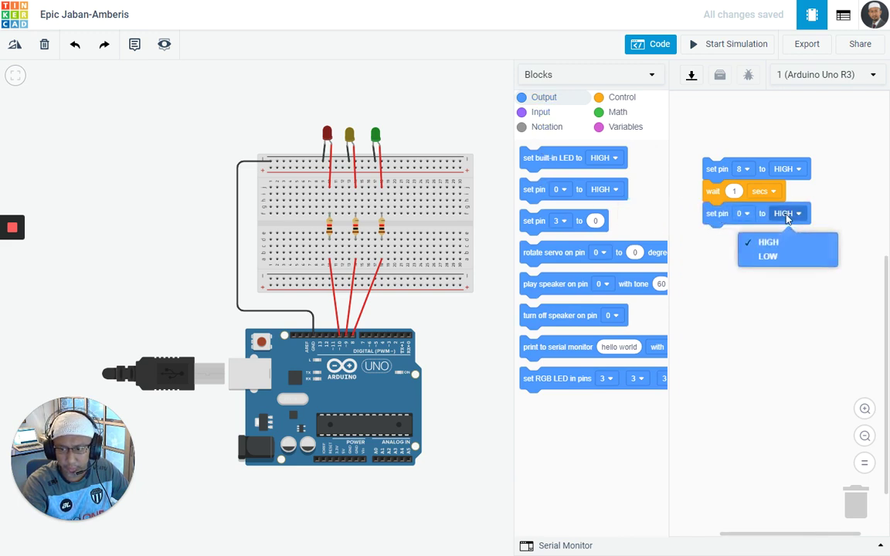
click(783, 256)
click(616, 98)
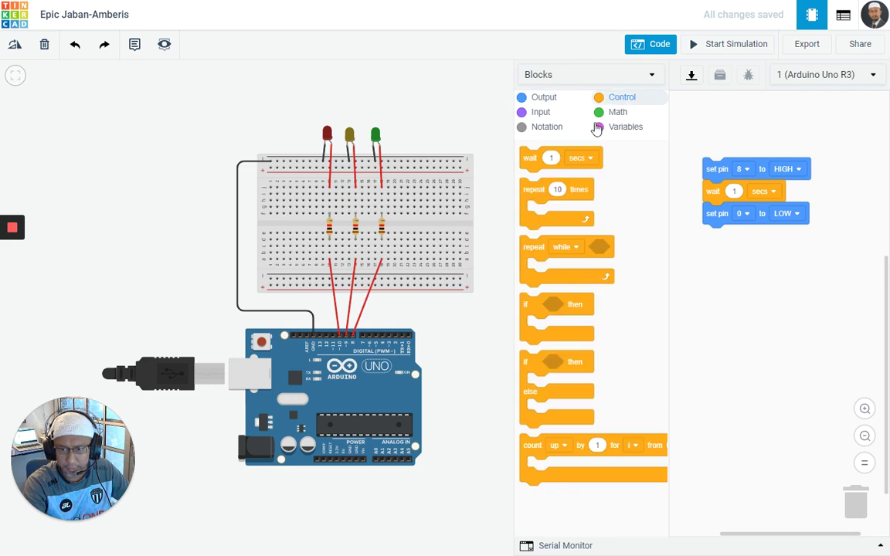
drag(528, 158, 723, 248)
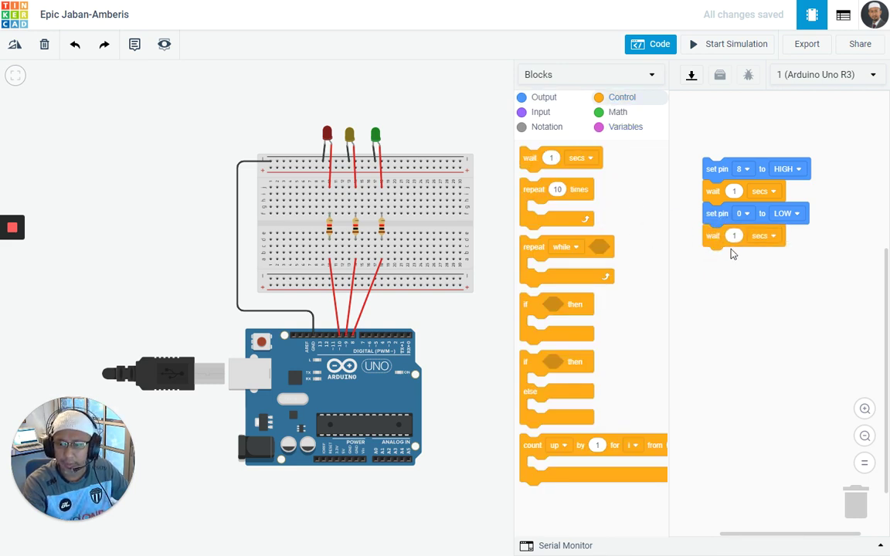
click(743, 214)
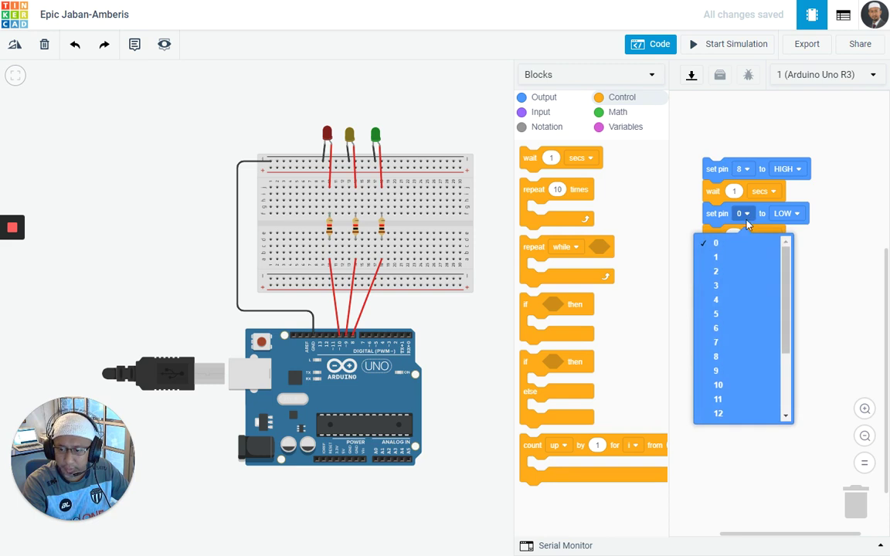
click(729, 358)
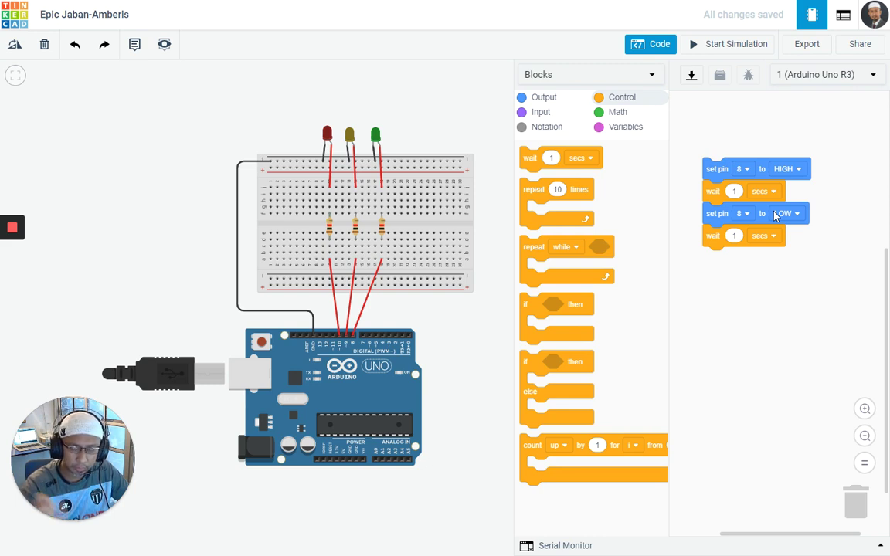
Run the simulation to test the pin 8 blink program, and stop it
click(725, 48)
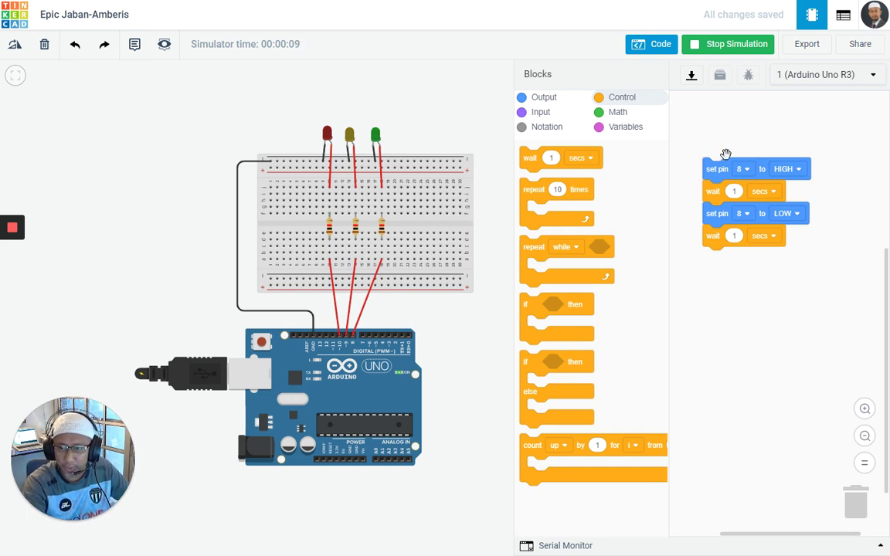
click(703, 49)
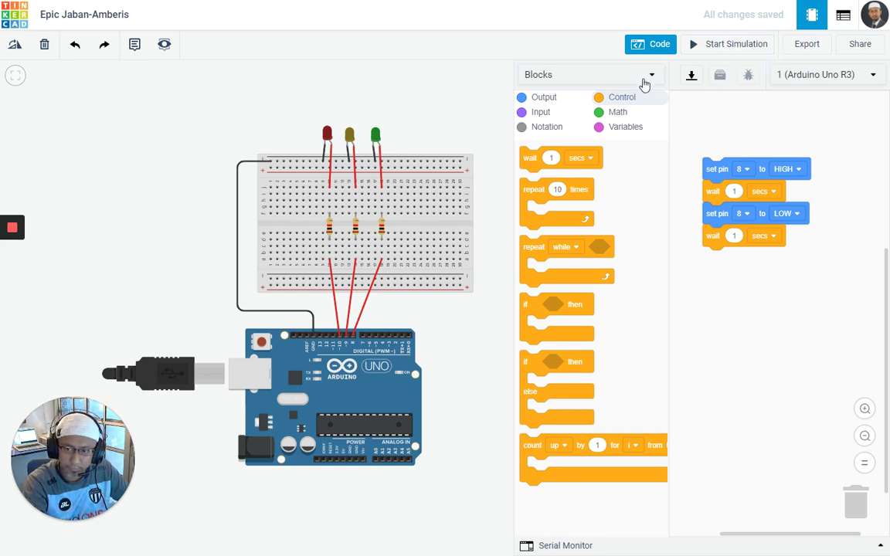
Switch the code editor from Blocks to Text mode and accept the loss of the blocks
click(587, 76)
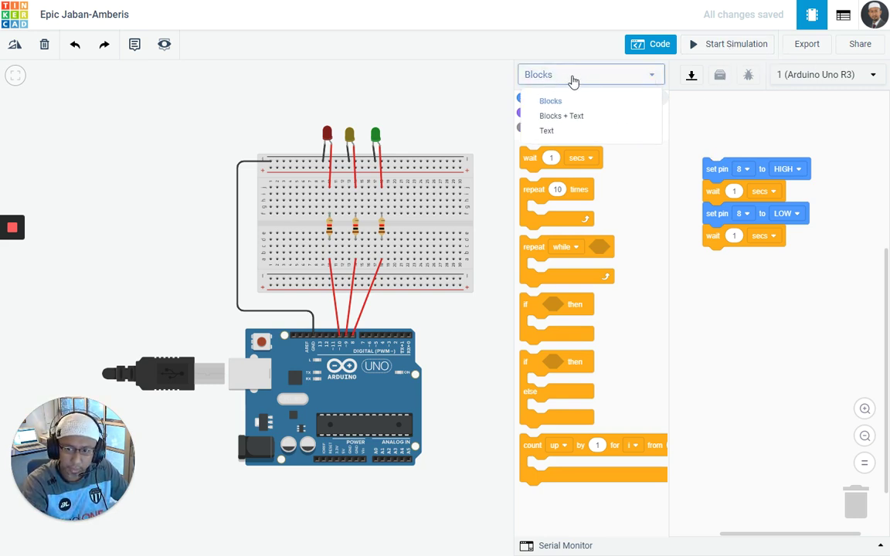
click(552, 133)
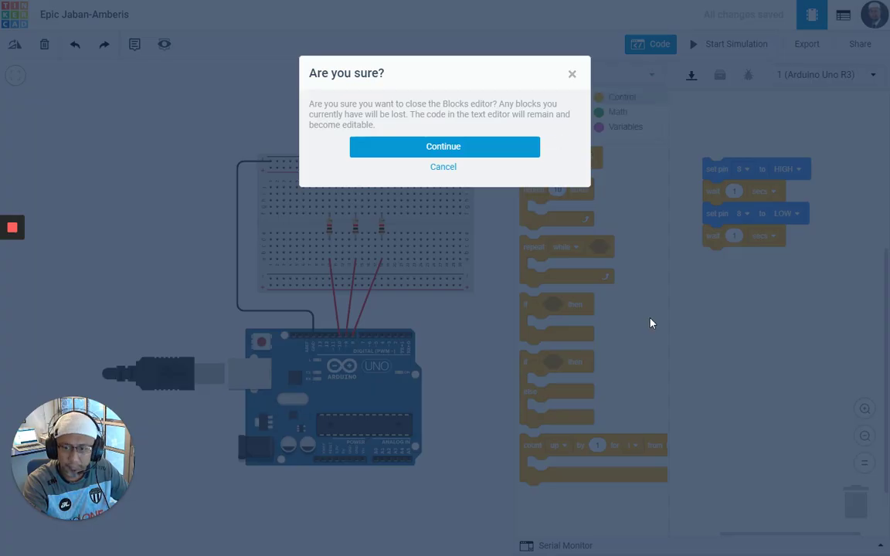
click(467, 155)
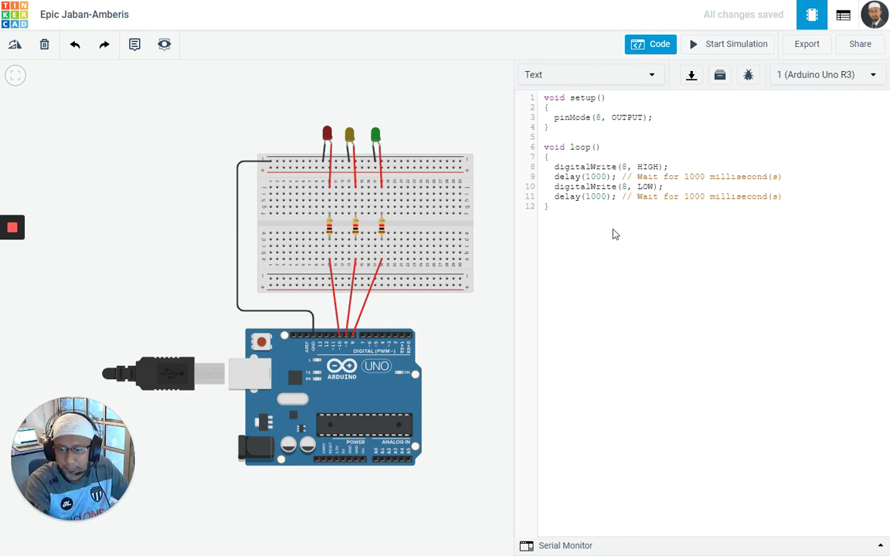
Duplicate the pinMode(8, OUTPUT) line in setup() so that it appears three times
key(Up)
key(Up)
key(Up)
key(Up)
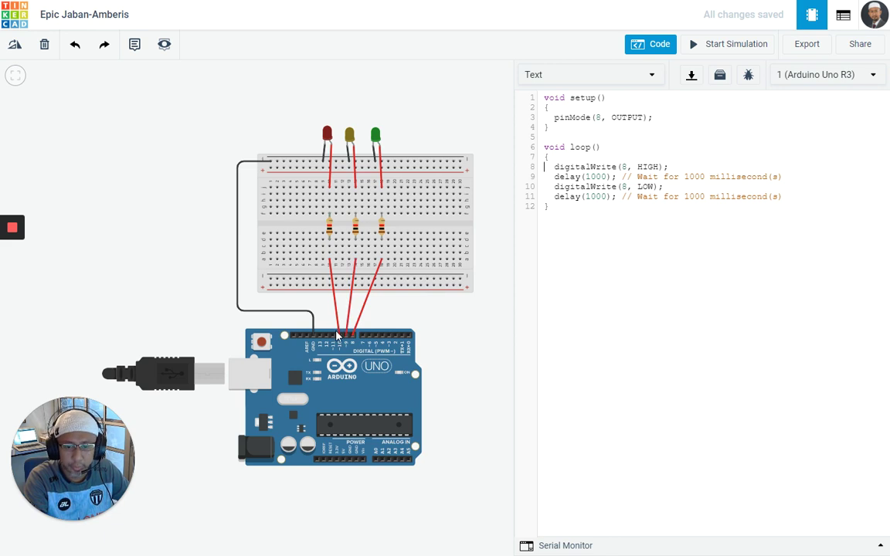
click(553, 121)
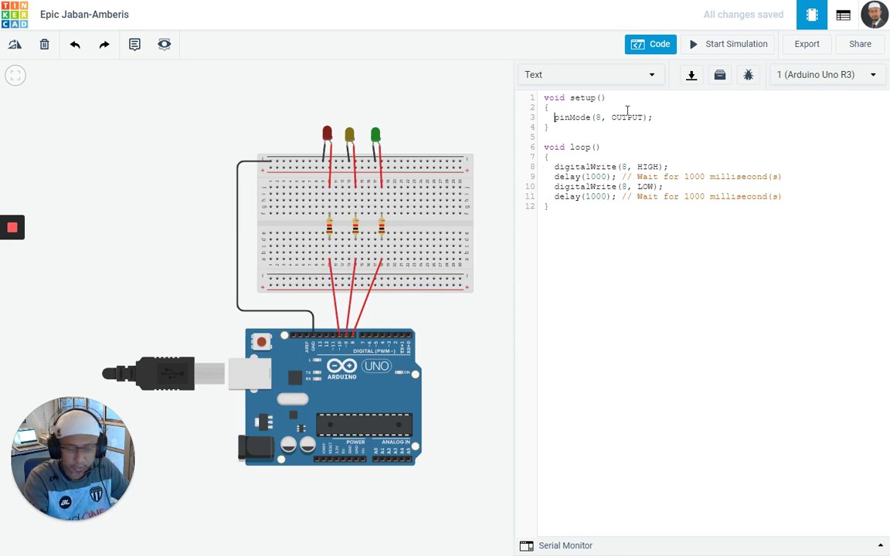
key(shift+Down)
key(ctrl+c)
key(ctrl+v)
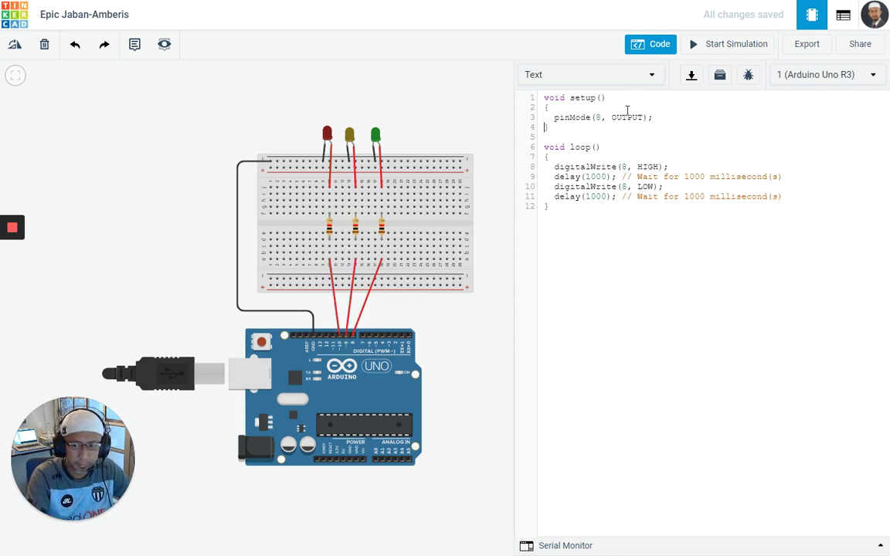
key(ctrl+v)
key(ctrl+v)
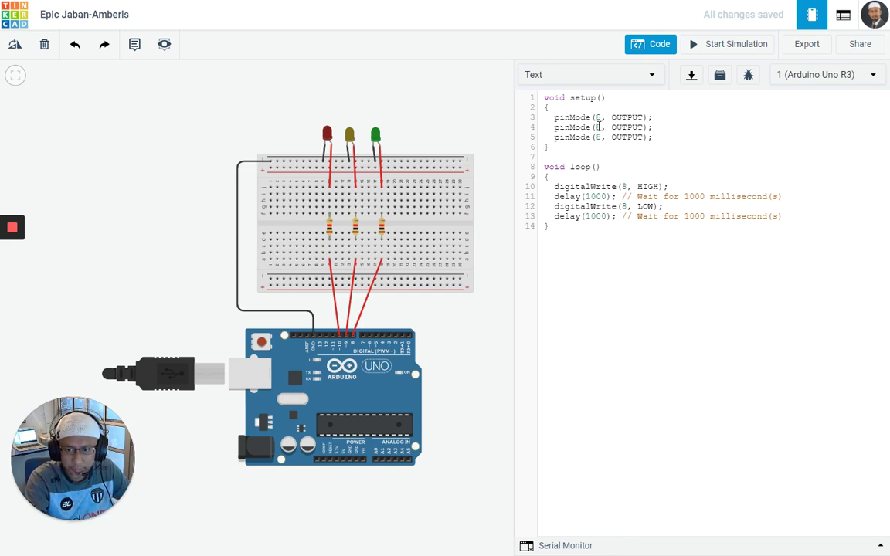
Change the pin in the second pinMode line to 9 and in the third to 10
double_click(599, 127)
text(9)
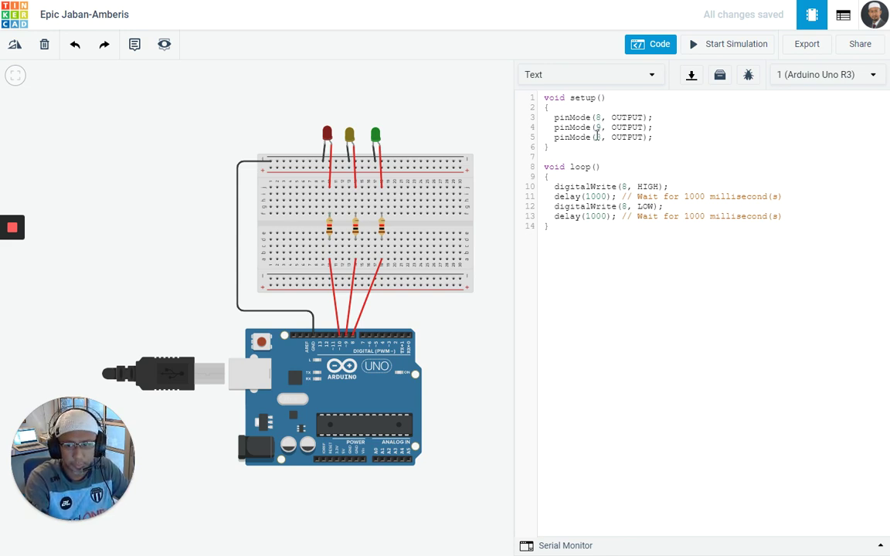
text(10)
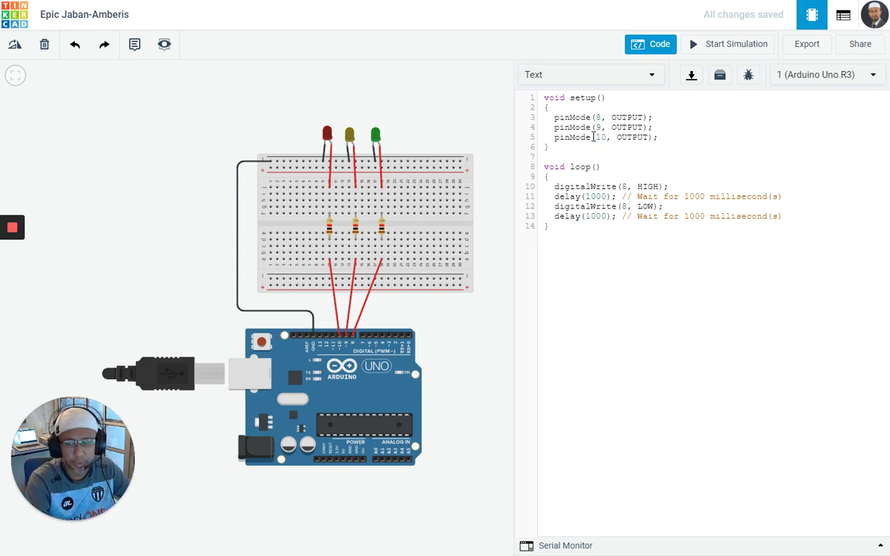
Duplicate the four-line pin 8 blink block in loop() so that it appears three times, with a blank line after each block
click(587, 178)
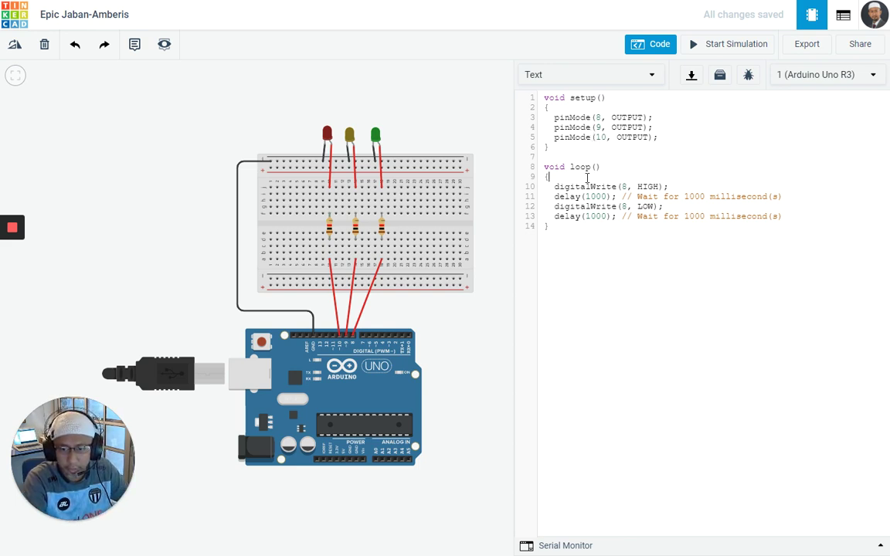
key(Down)
key(shift+Down)
key(shift+Down)
key(shift+Down)
key(shift+Down)
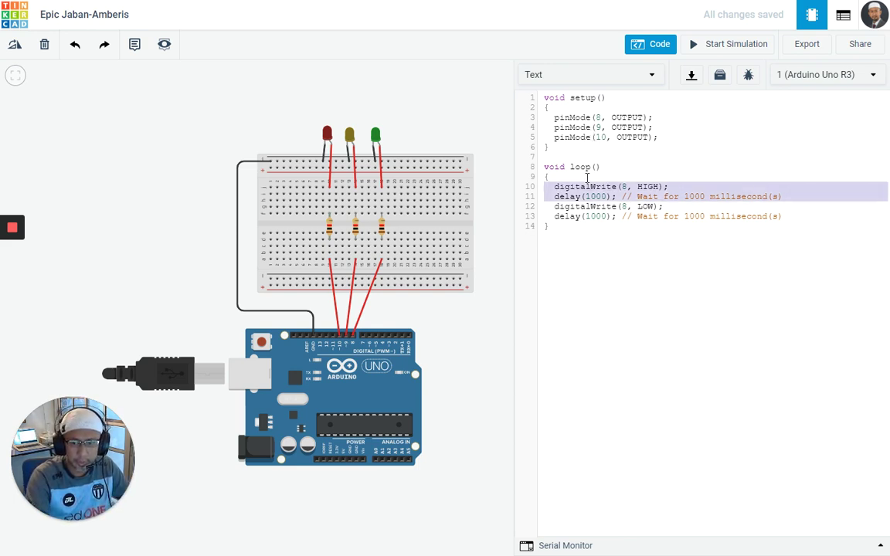
key(Right)
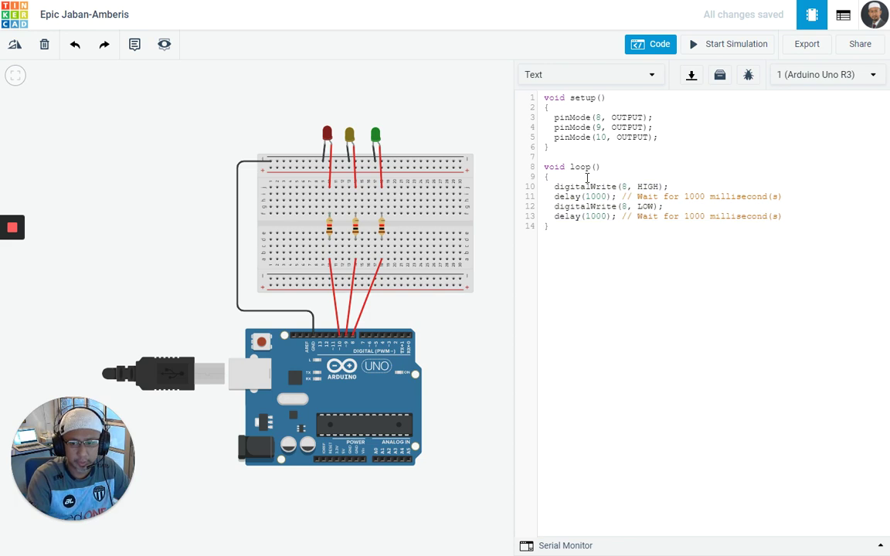
key(Return)
key(Return)
key(Up)
key(Up)
key(ctrl+v)
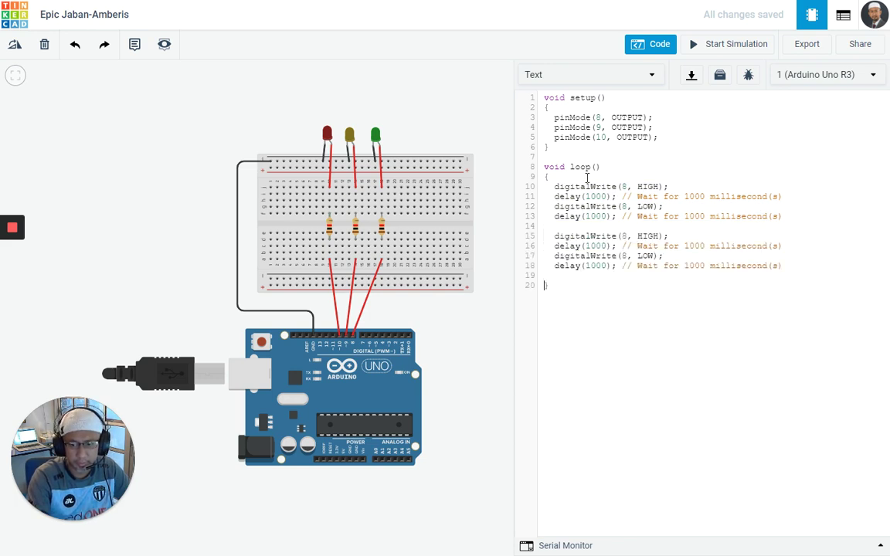
key(Return)
key(Up)
key(ctrl+v)
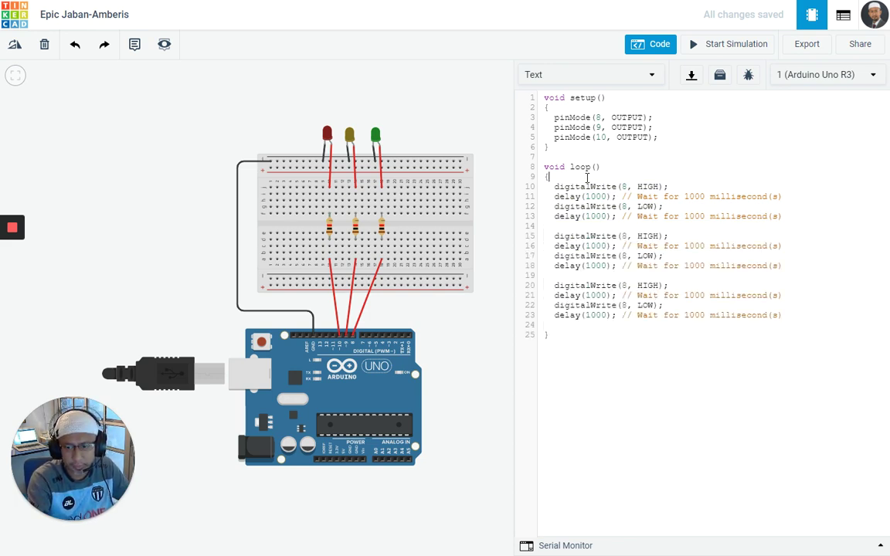
Add the comment "// LED green" on its own line above the first blink block in loop()
key(Return)
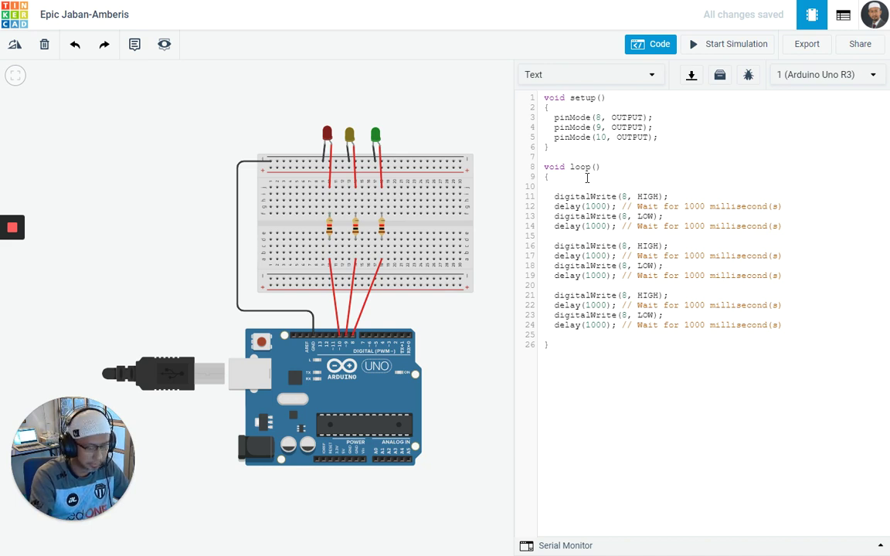
text(// LED )
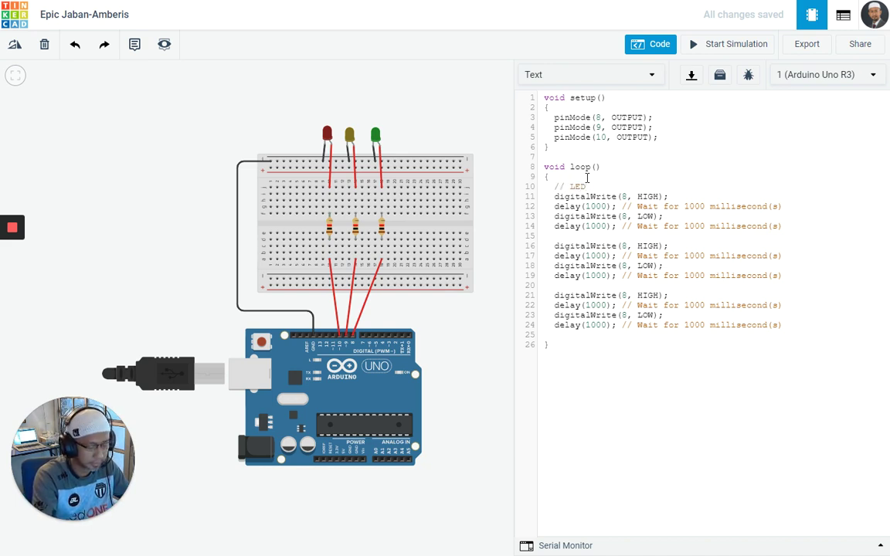
text(grene)
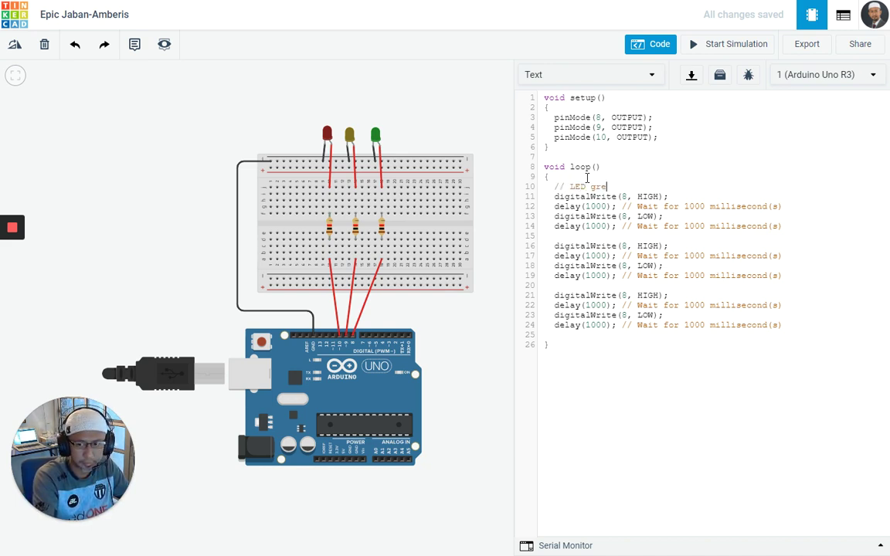
key(BackSpace)
key(BackSpace)
text(en)
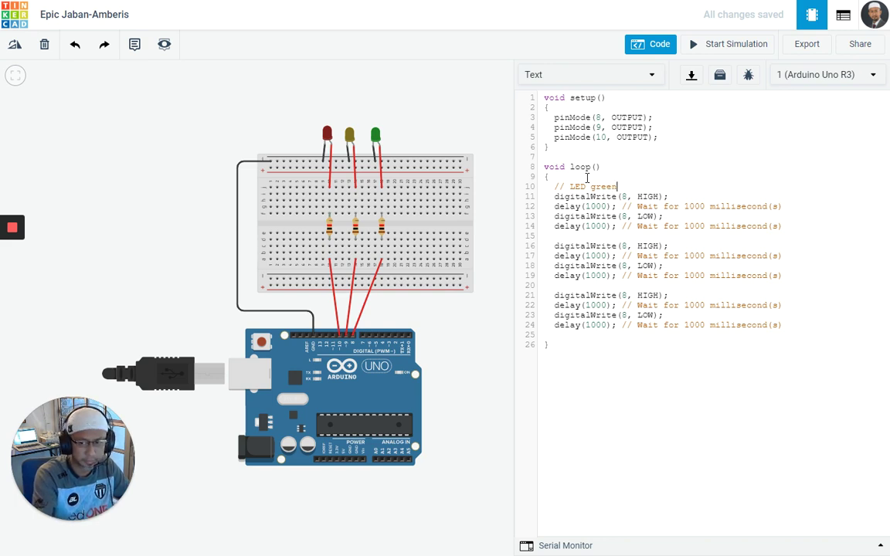
Add the comment "// LED yellow" on its own line above the second blink block
key(Down)
key(Down)
key(Down)
key(Down)
key(Down)
key(Return)
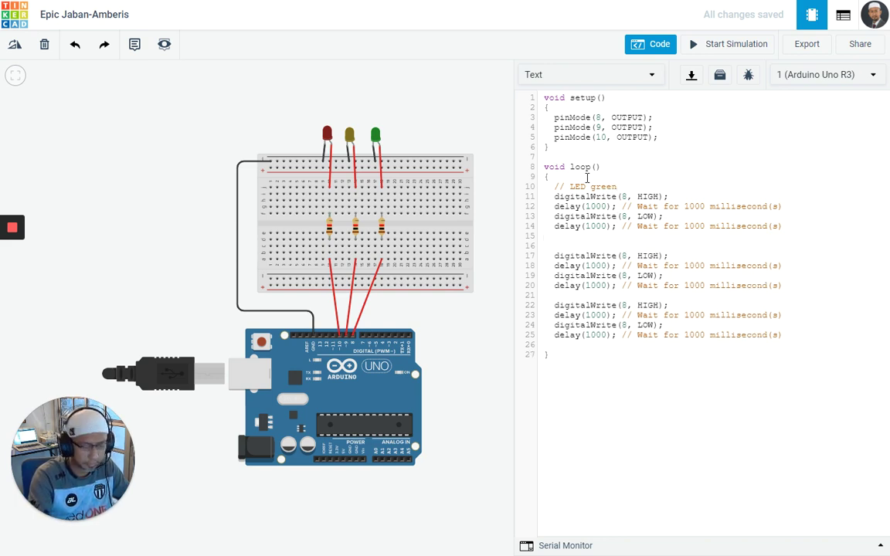
text(// LED yellow)
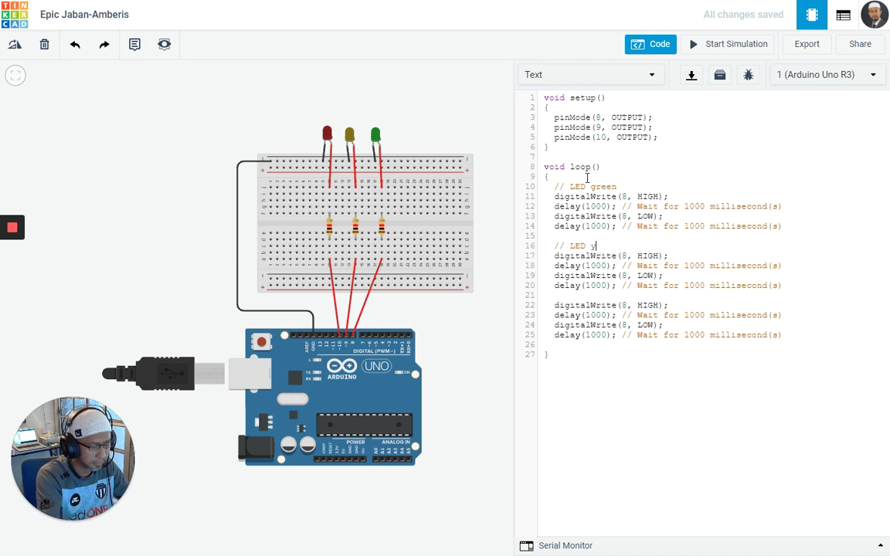
Add the comment "// LED red" on its own line above the third blink block
key(Down)
key(Down)
key(Down)
key(Down)
key(Down)
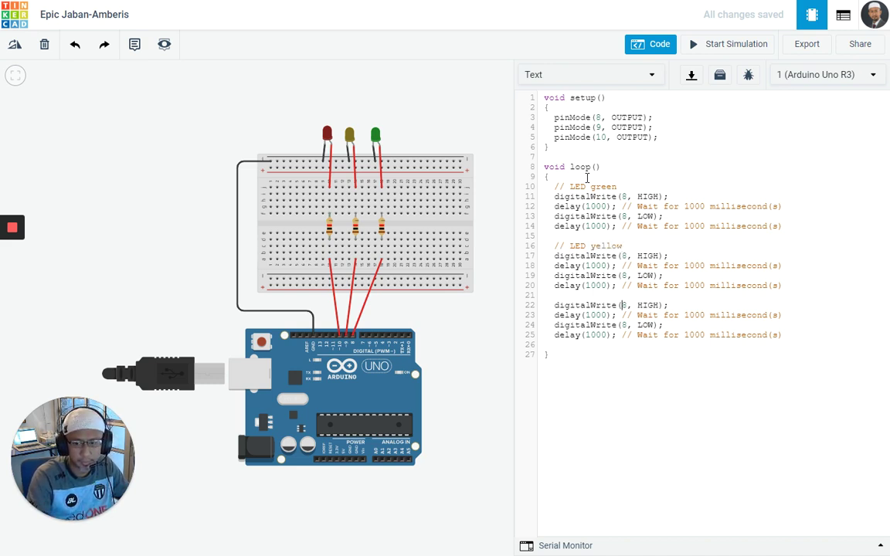
key(Return)
text(// L)
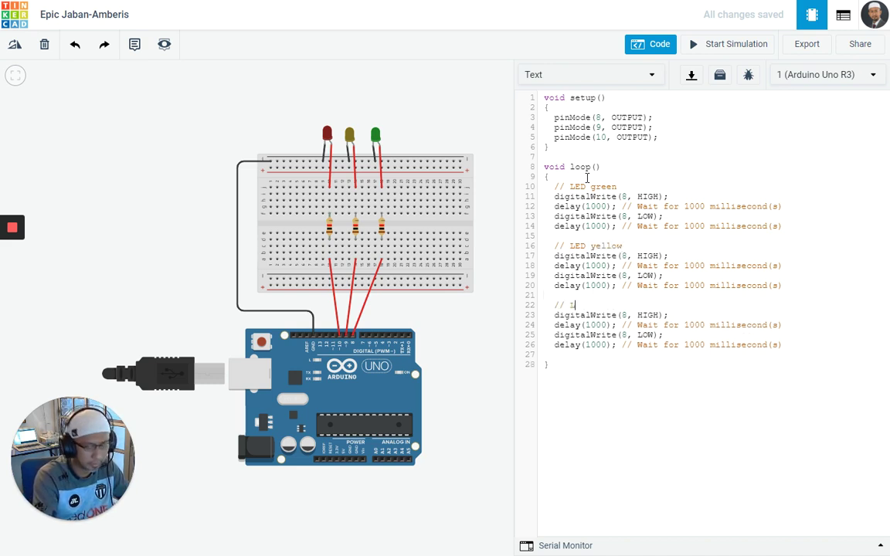
text(ED red)
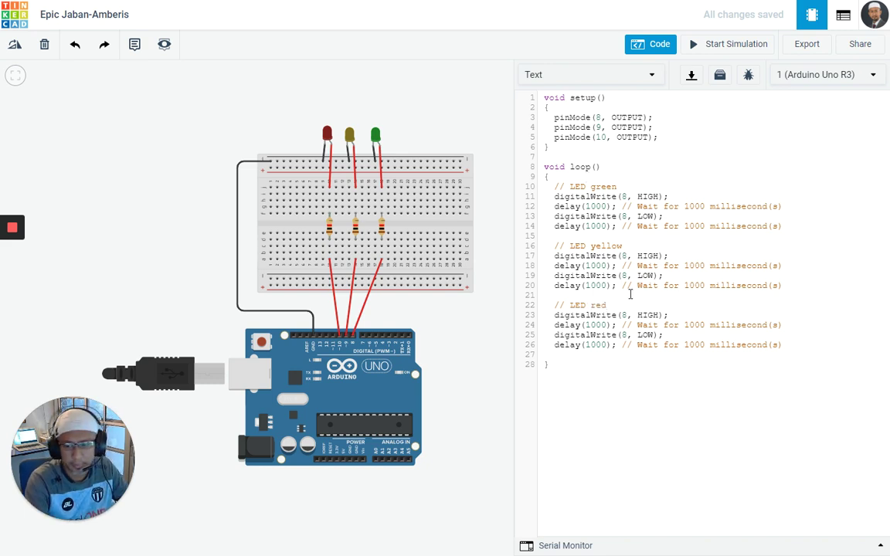
click(572, 360)
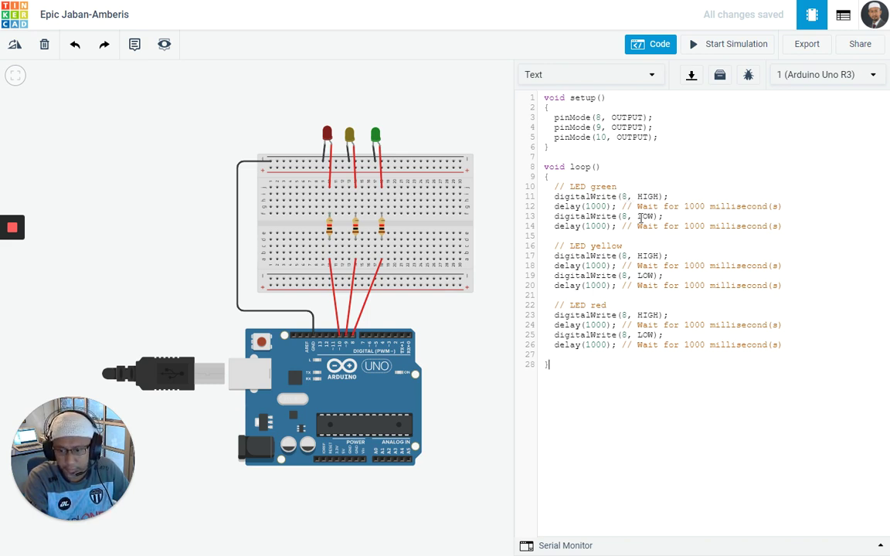
Change the pin to 9 in both digitalWrite lines of the LED yellow block
double_click(624, 256)
text(9)
double_click(624, 275)
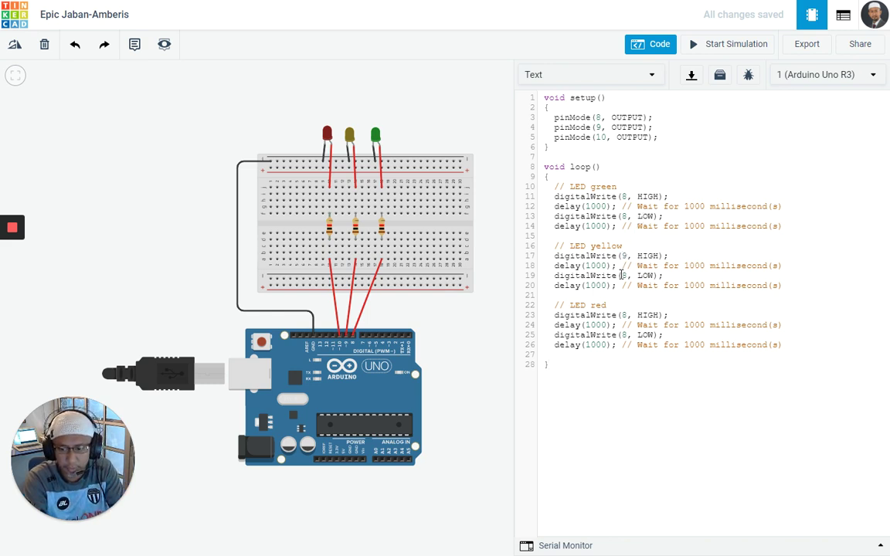
text(9)
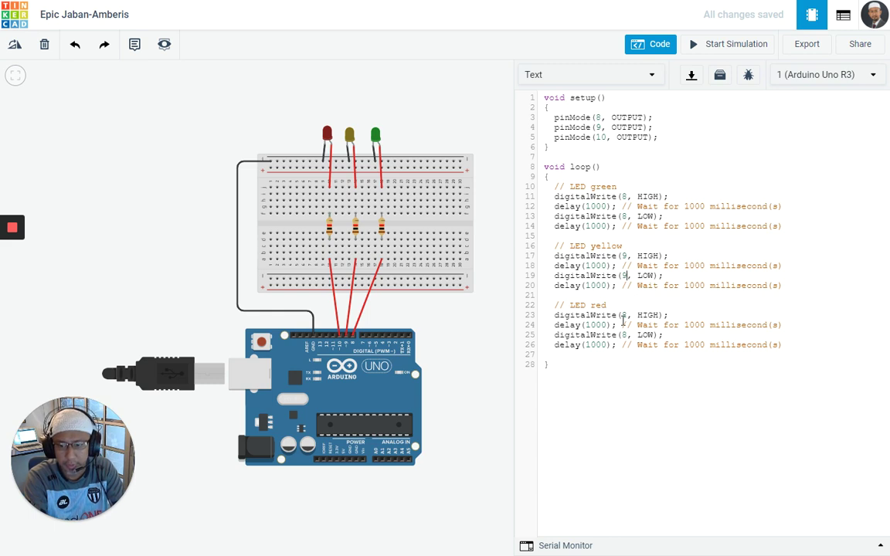
Change the pin to 10 in both digitalWrite lines of the LED red block
double_click(624, 315)
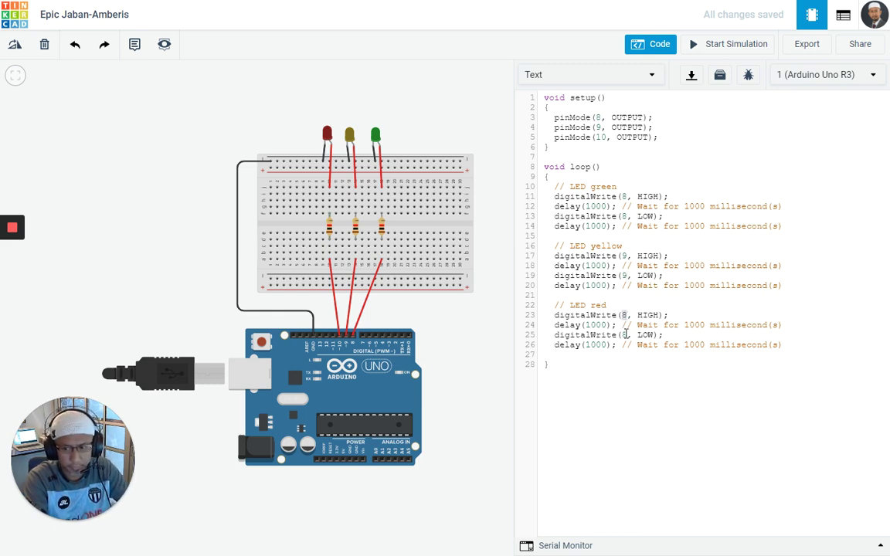
text(10)
double_click(624, 335)
text(10)
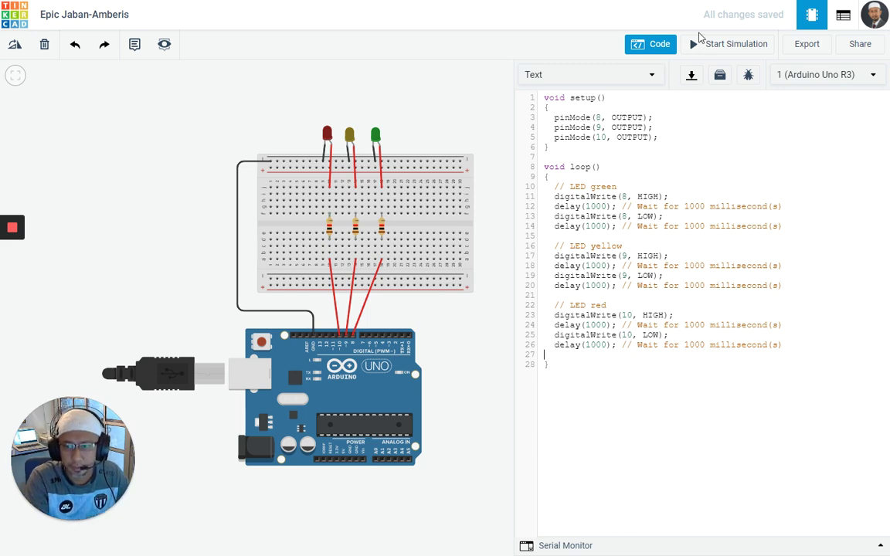
Start the simulation to test the green, yellow and red LED sequence
click(699, 46)
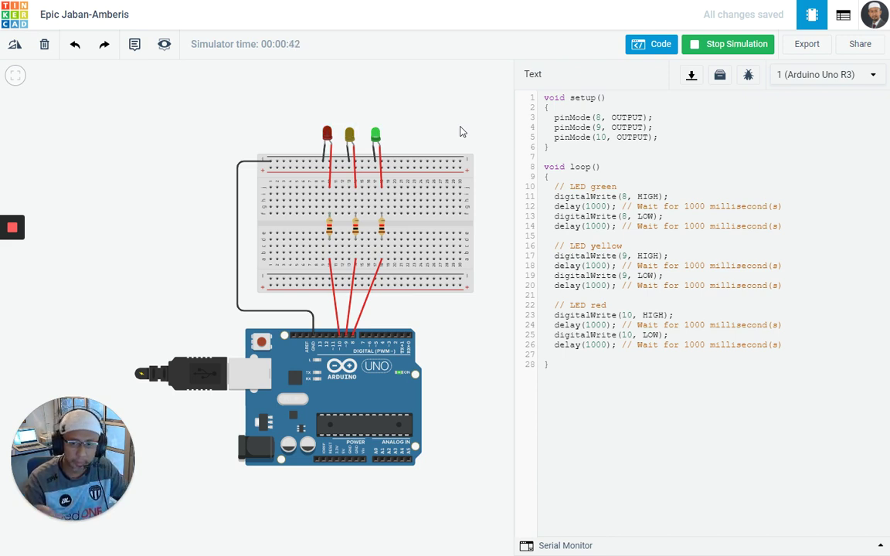
Try to rename the design as "Traffic Light" while the simulation is running
click(84, 15)
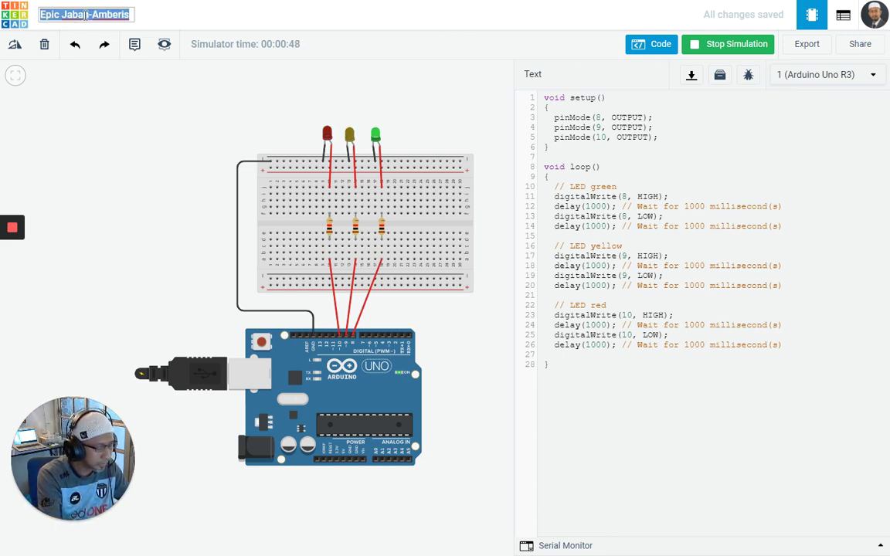
text(Traffic Light)
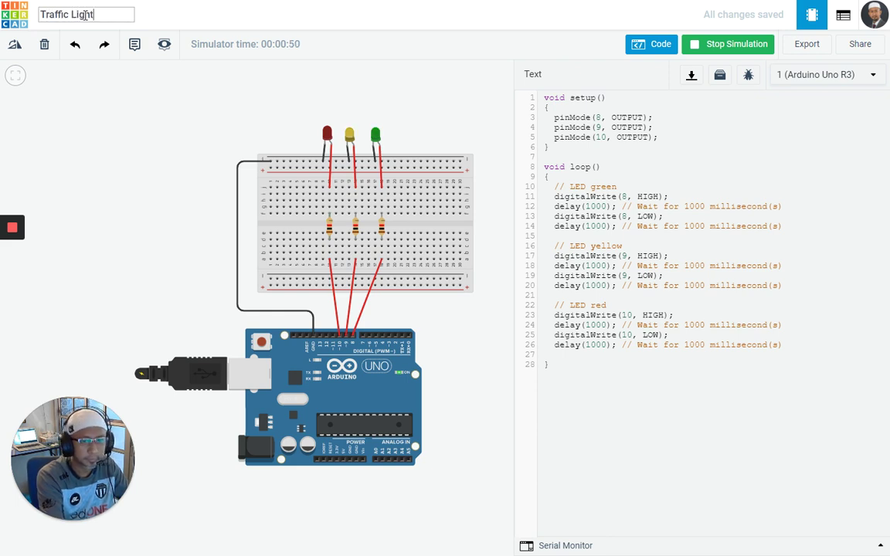
key(Escape)
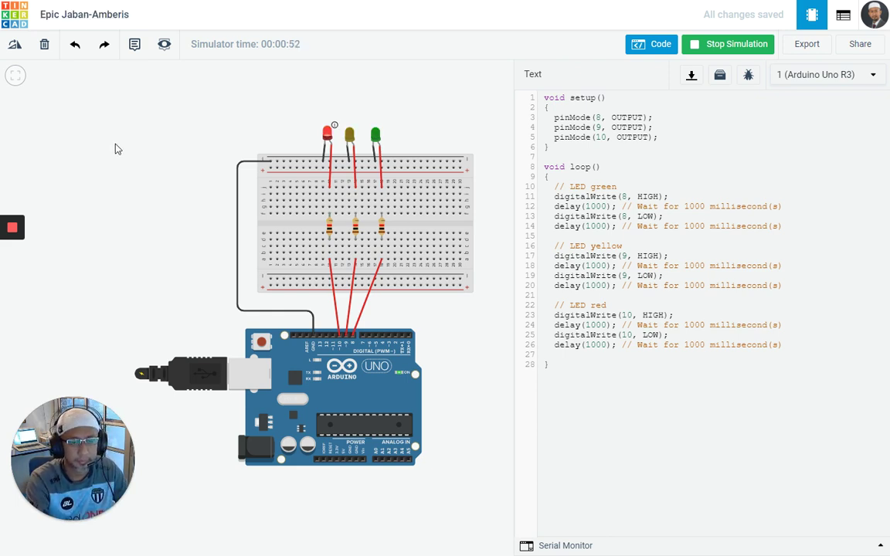